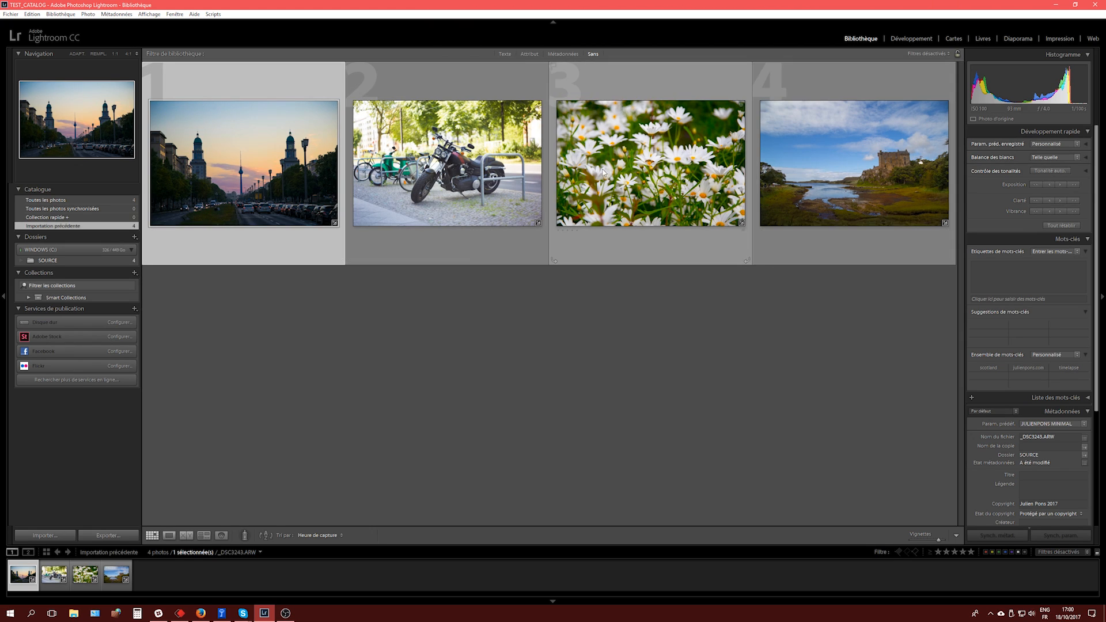
# Step: Open the motorcycle photo for developing, compare its before and after versions, and return to the single view
pyautogui.click(490, 262)
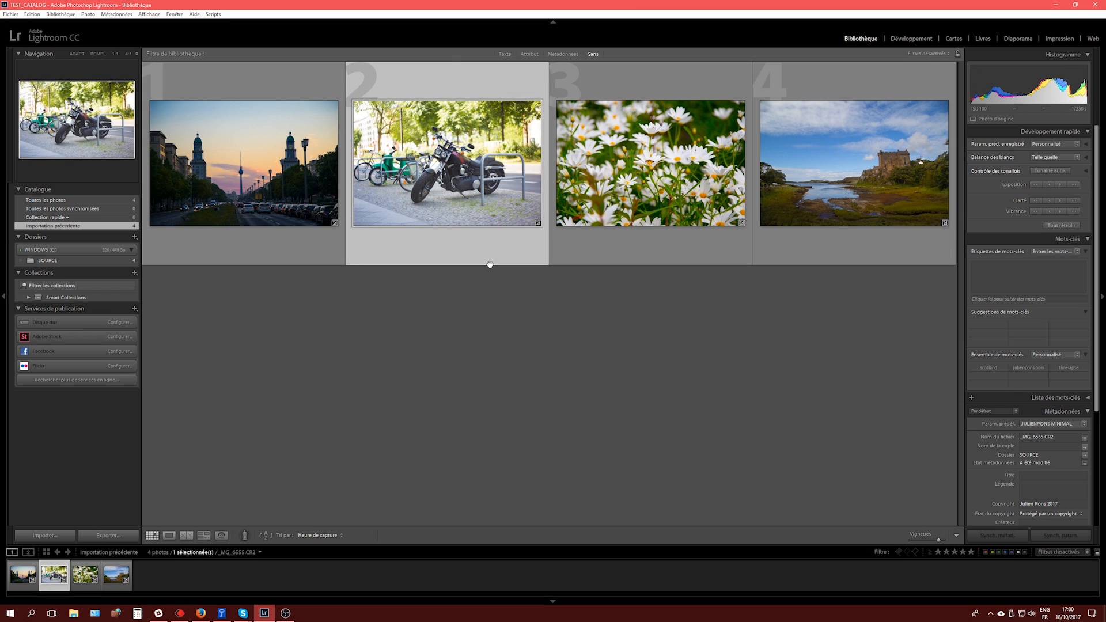
pyautogui.click(911, 39)
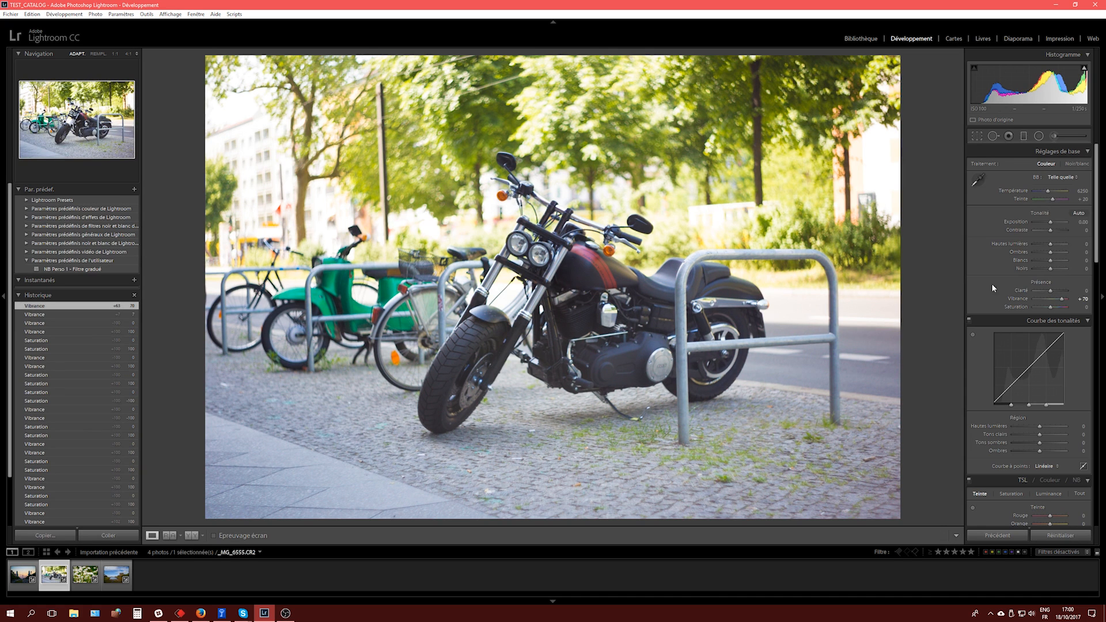
pyautogui.press('y')
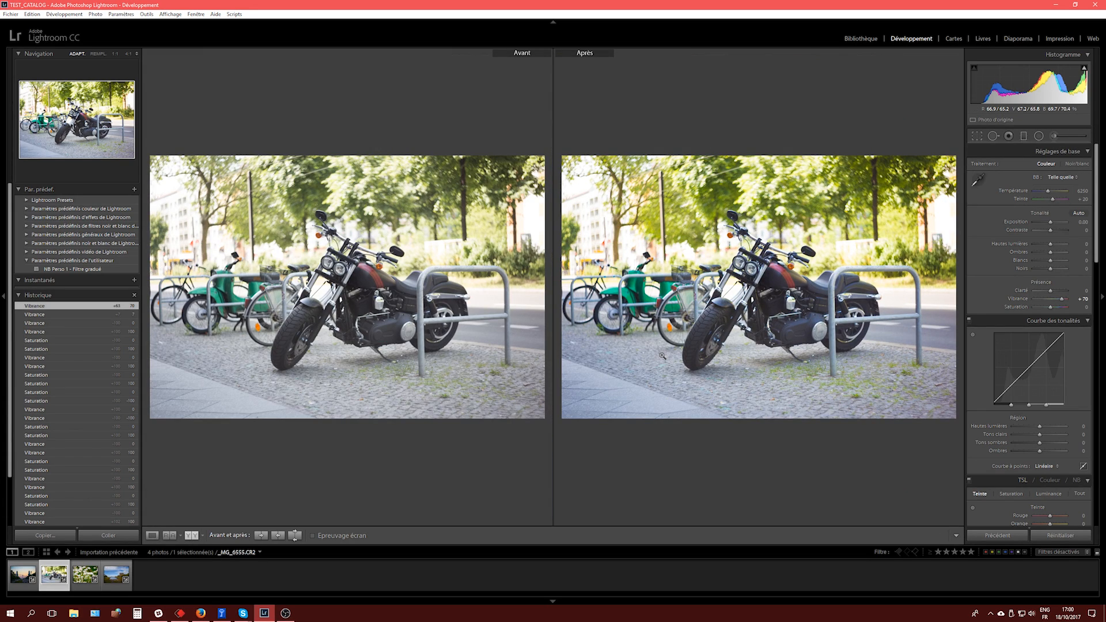
pyautogui.press('y')
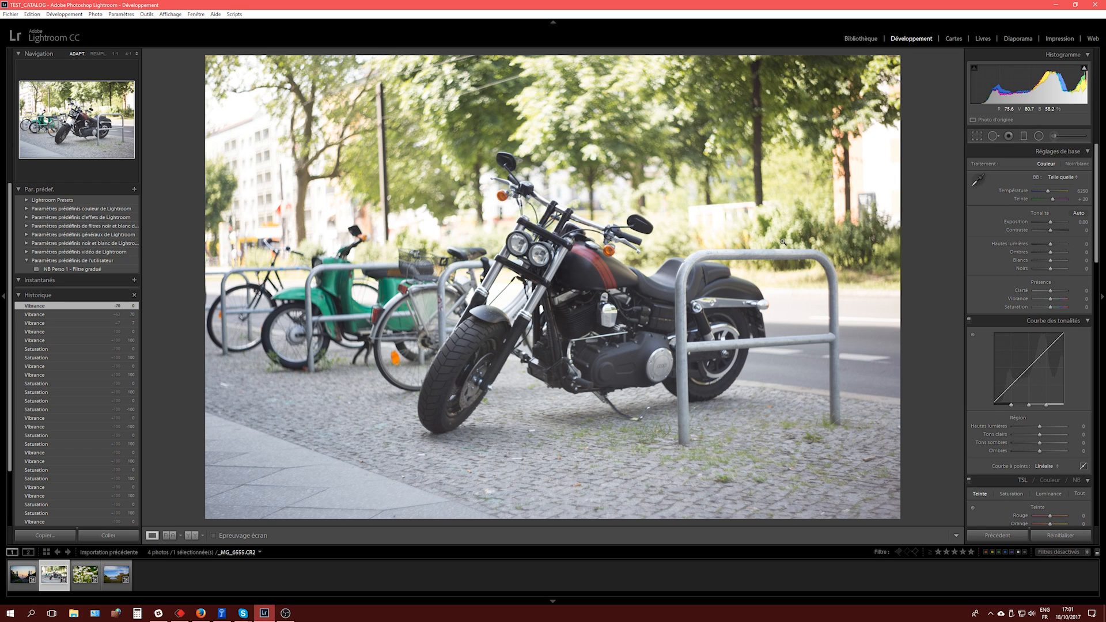
# Step: Inspect the motorcycle's engine and the pavement at 1:1, and the orange turn signal at 4:1
pyautogui.click(521, 328)
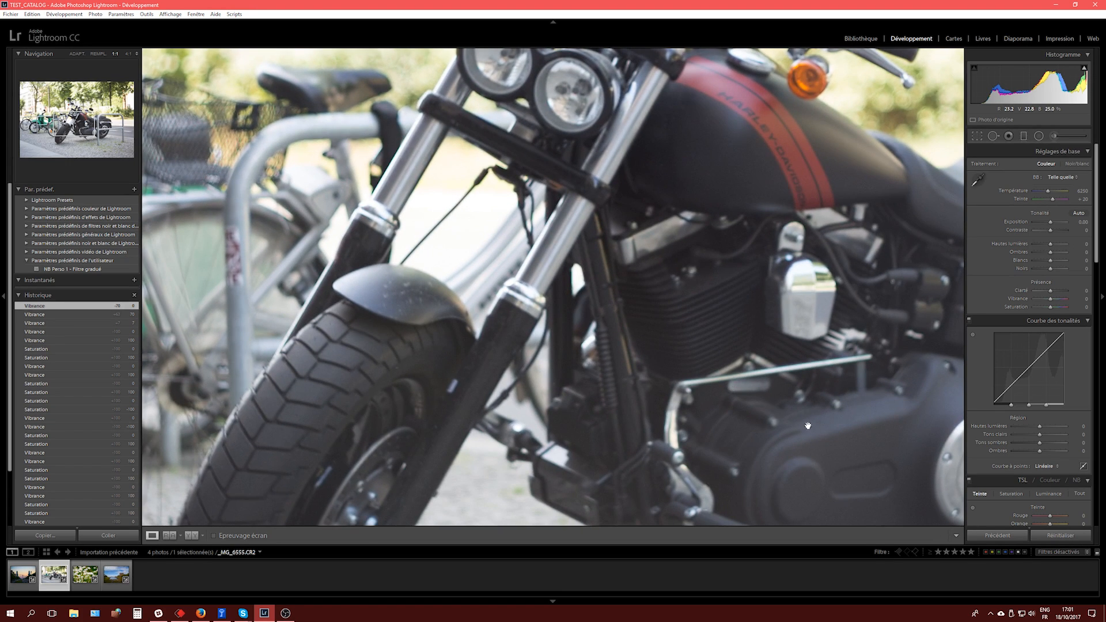
pyautogui.moveTo(808, 425); pyautogui.dragTo(535, 126)
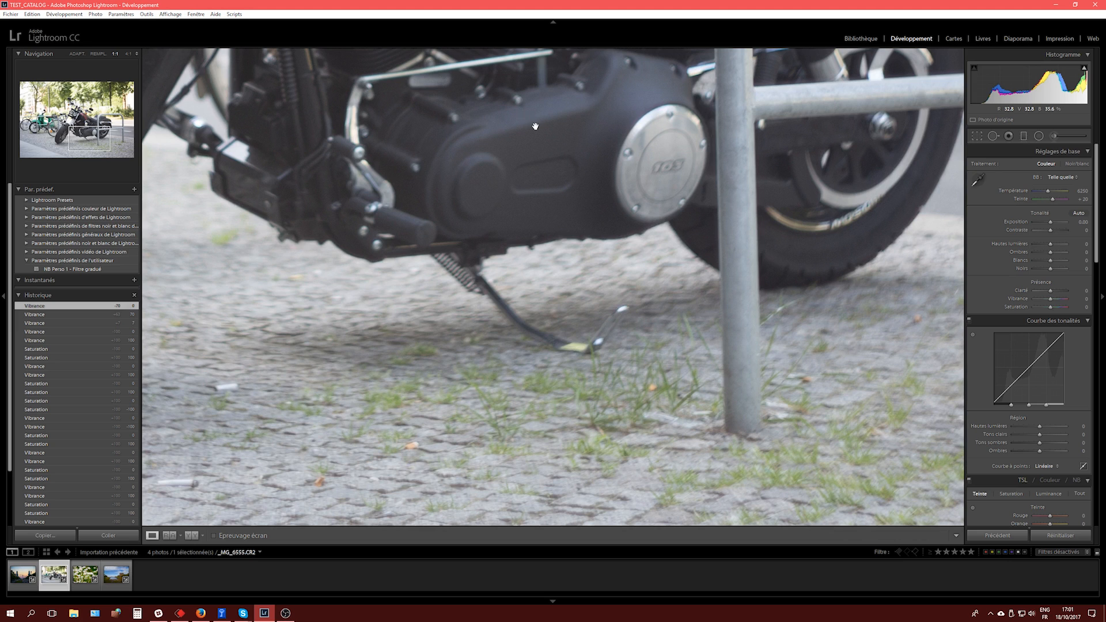
pyautogui.click(552, 192)
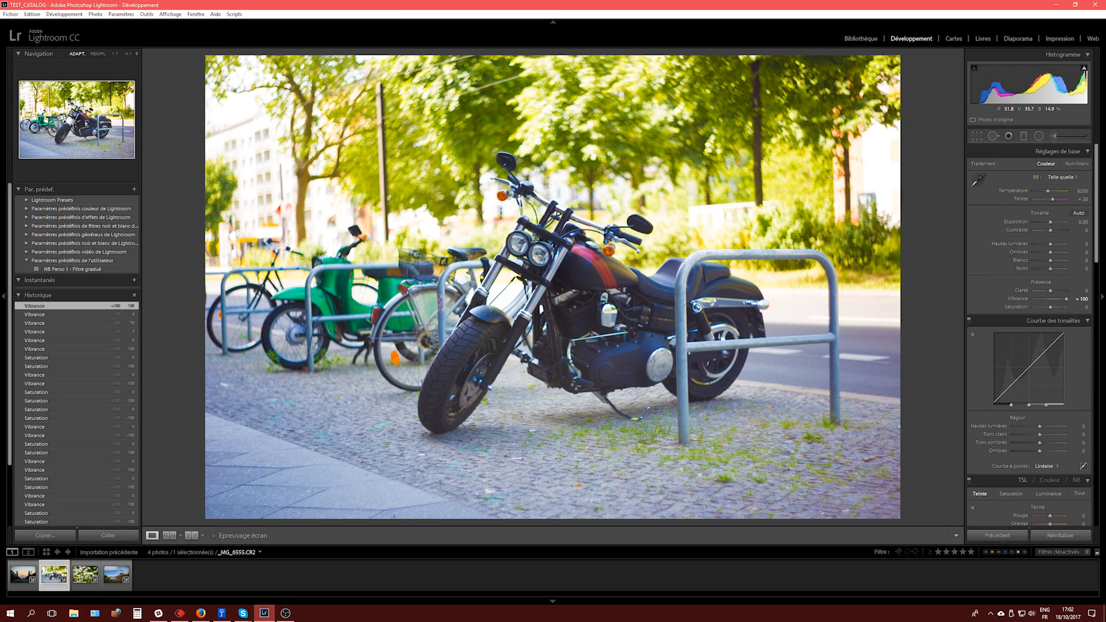
pyautogui.click(130, 54)
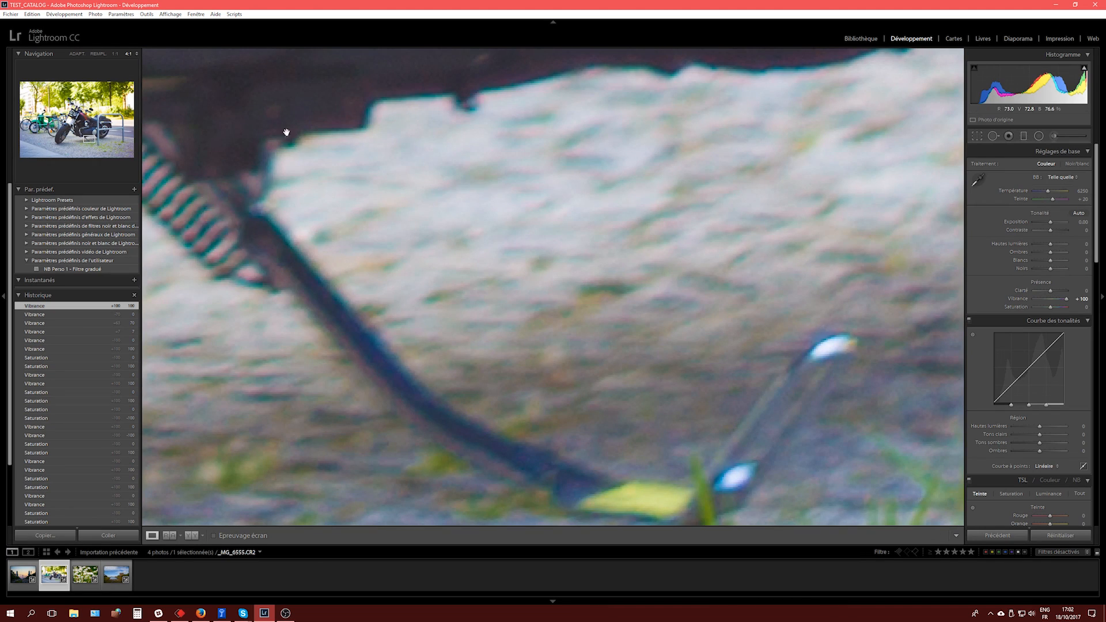
pyautogui.click(87, 114)
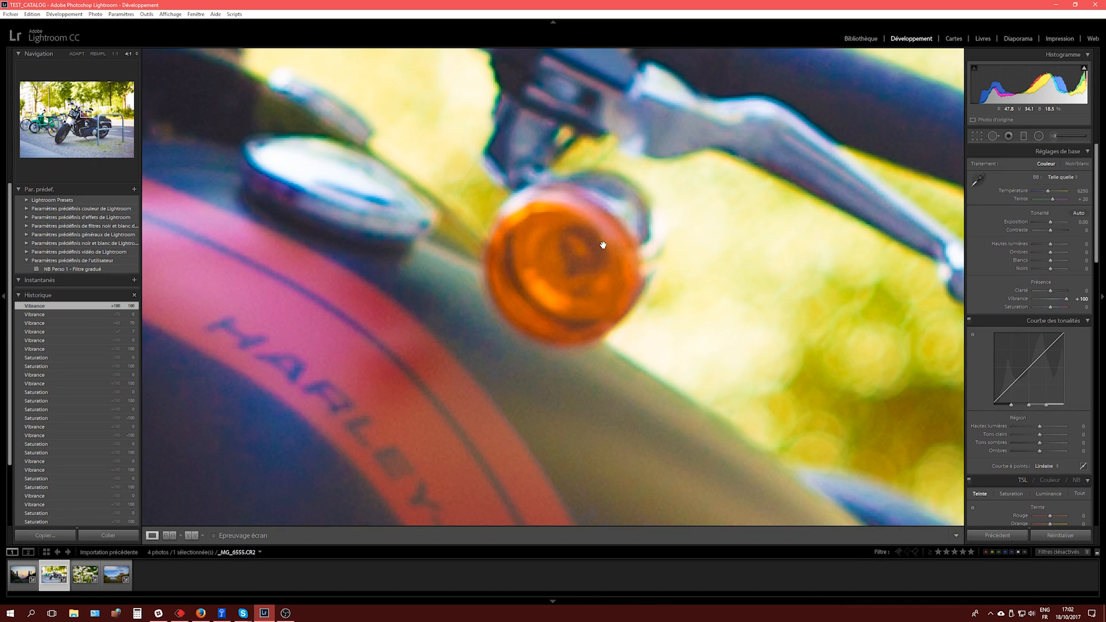
# Step: Compare Vibrance at +100 with Saturation at +100 on the magnified turn signal, resetting each slider to 0
pyautogui.doubleClick(1019, 298)
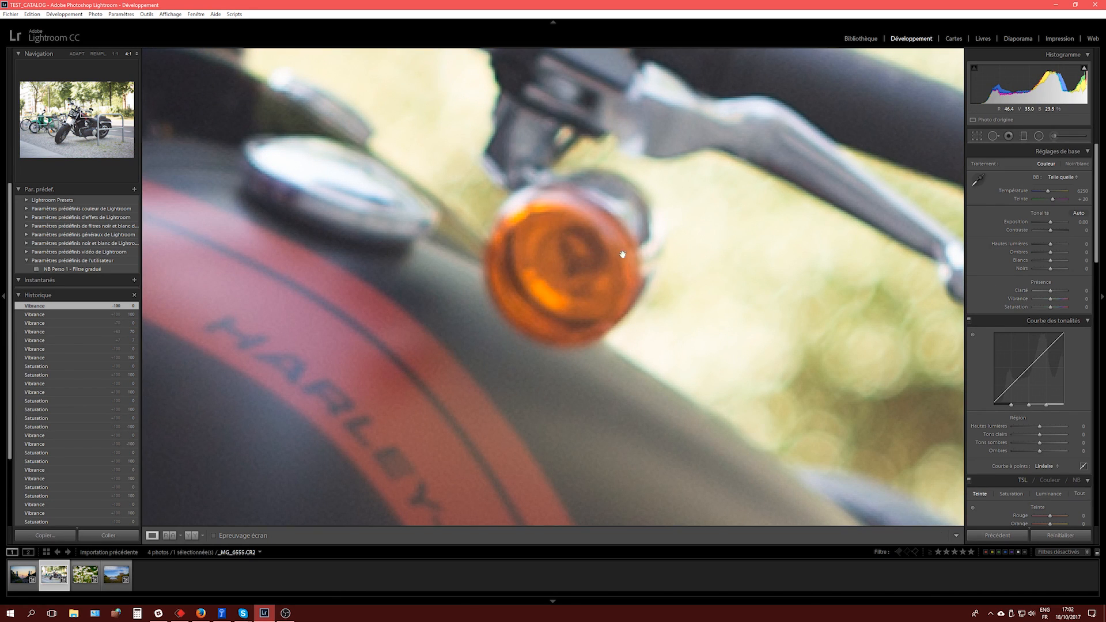
pyautogui.moveTo(1059, 302); pyautogui.dragTo(1084, 300)
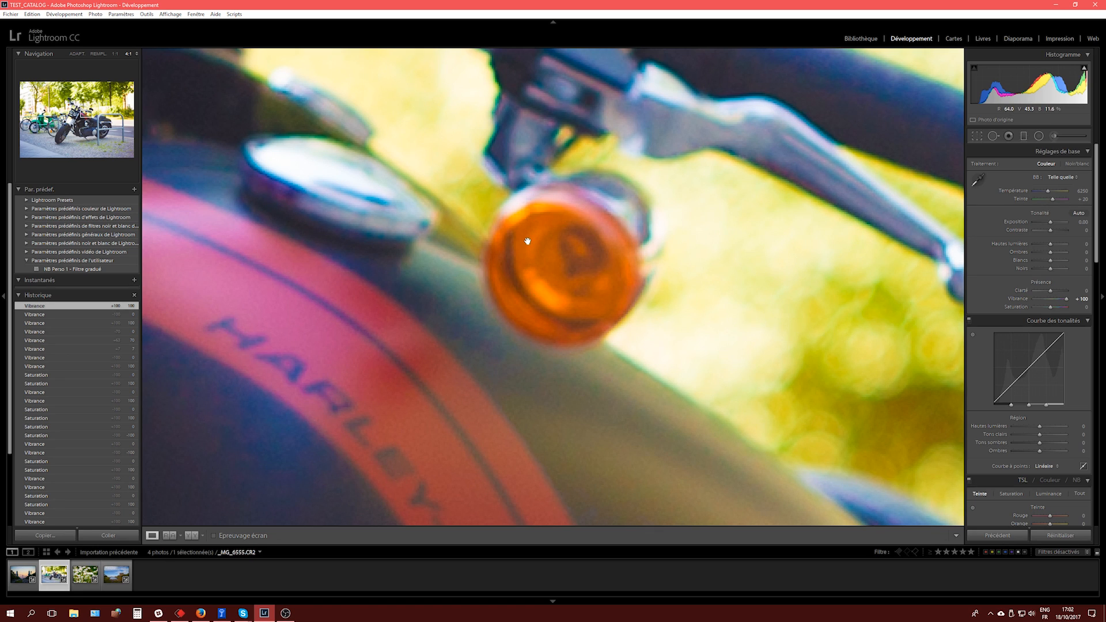
pyautogui.doubleClick(1014, 299)
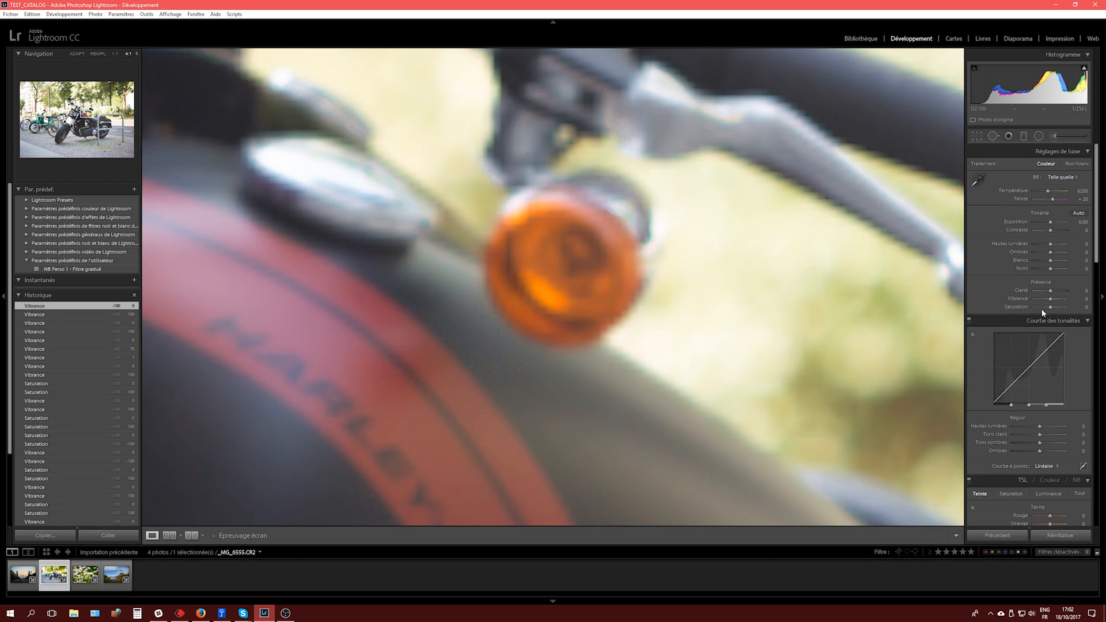
pyautogui.moveTo(1050, 306); pyautogui.dragTo(1067, 307)
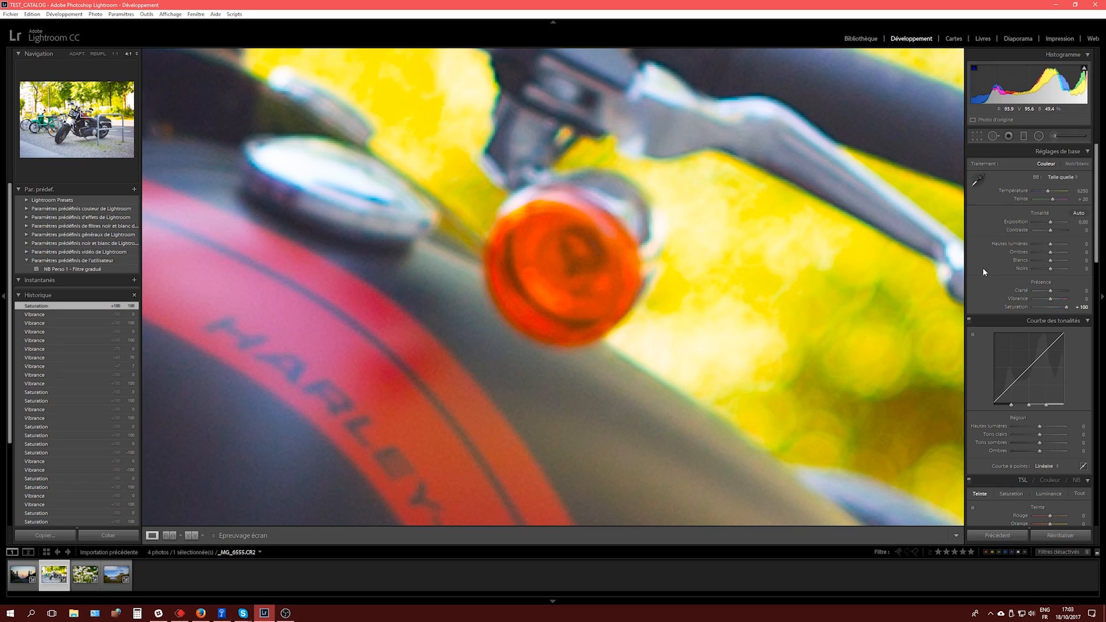
pyautogui.doubleClick(1032, 308)
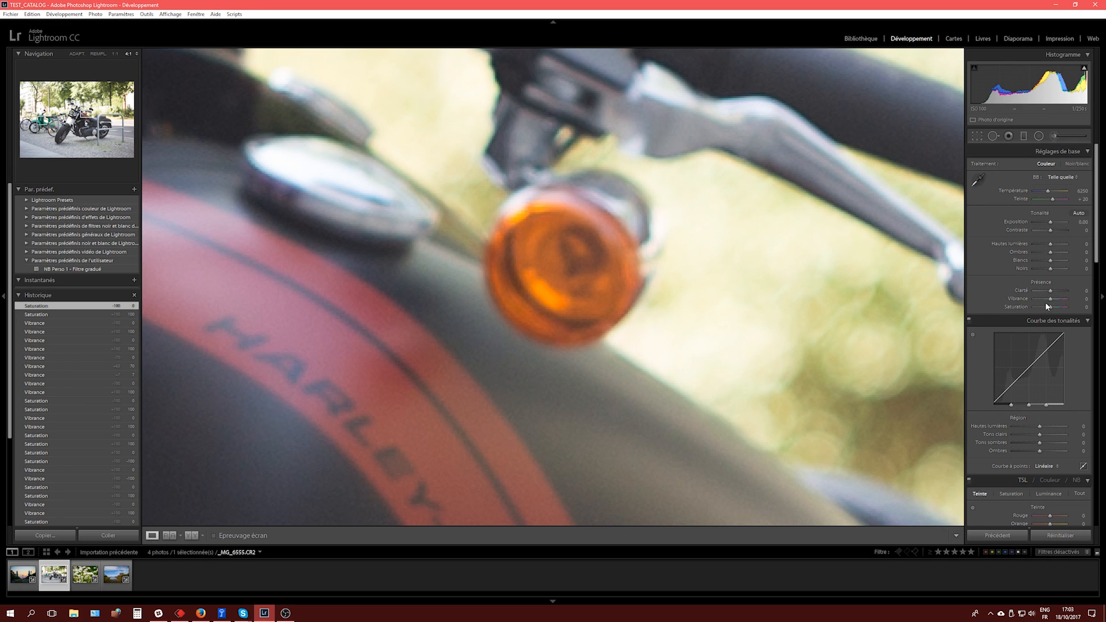
# Step: Try Vibrance at +100 while viewing the whole motorcycle photo, and reset it to 0
pyautogui.moveTo(1046, 303); pyautogui.dragTo(1090, 301)
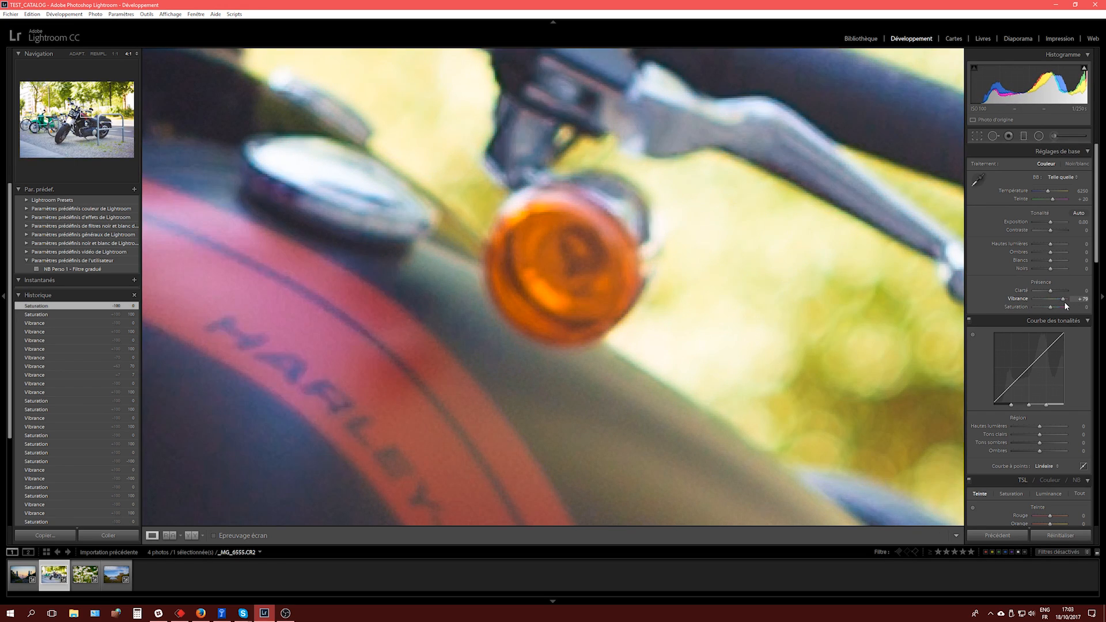
pyautogui.click(719, 271)
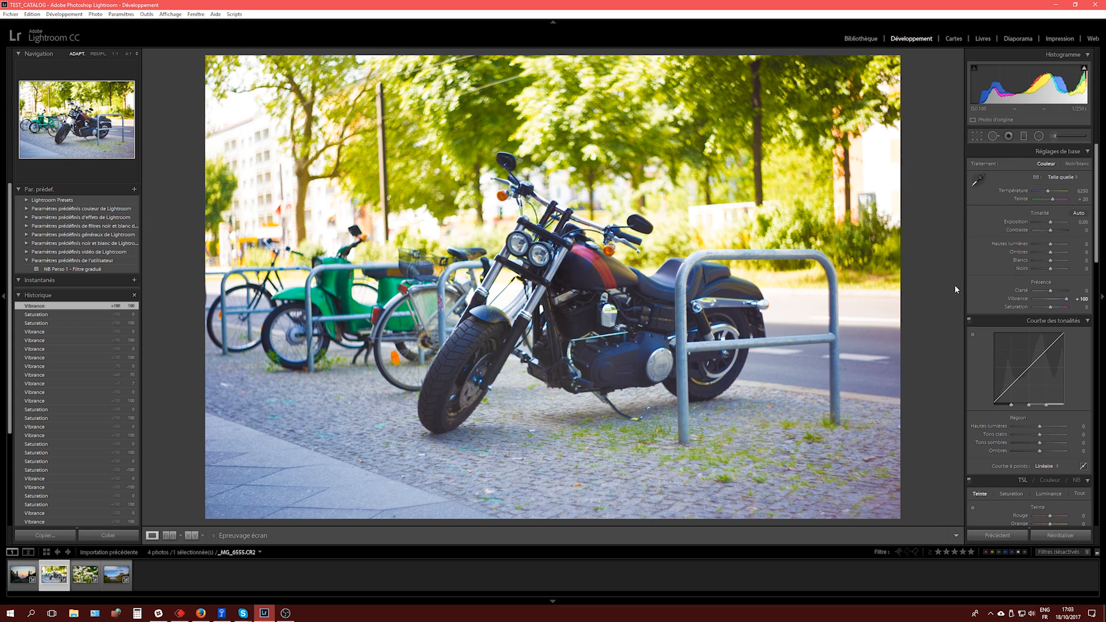
pyautogui.doubleClick(1035, 300)
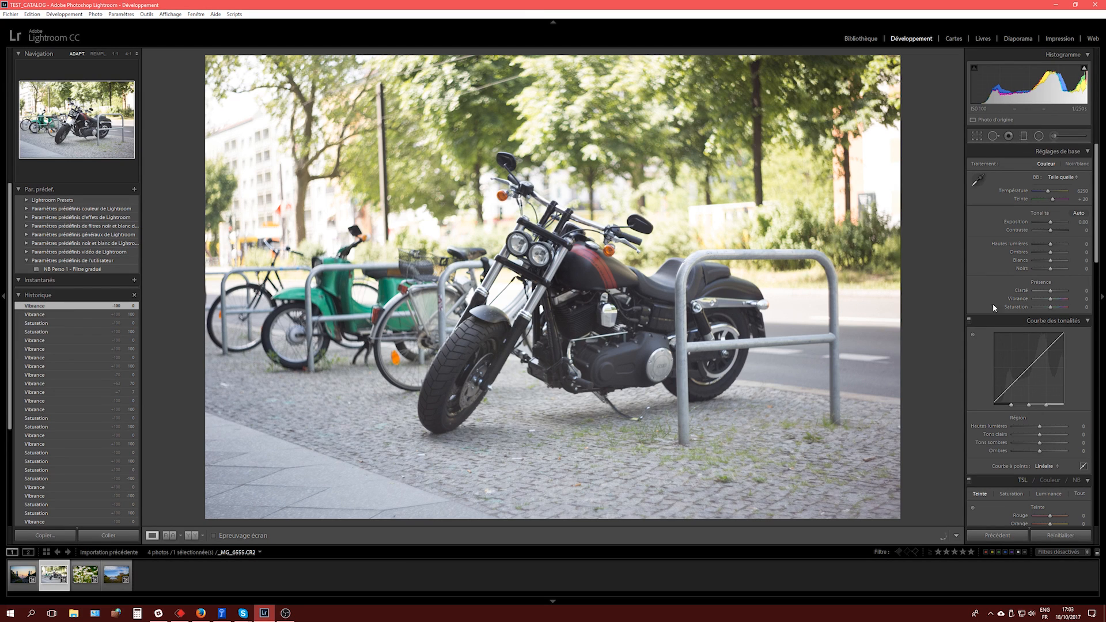
# Step: Set the motorcycle photo's Vibrance to +70
pyautogui.moveTo(1050, 299); pyautogui.dragTo(1098, 305)
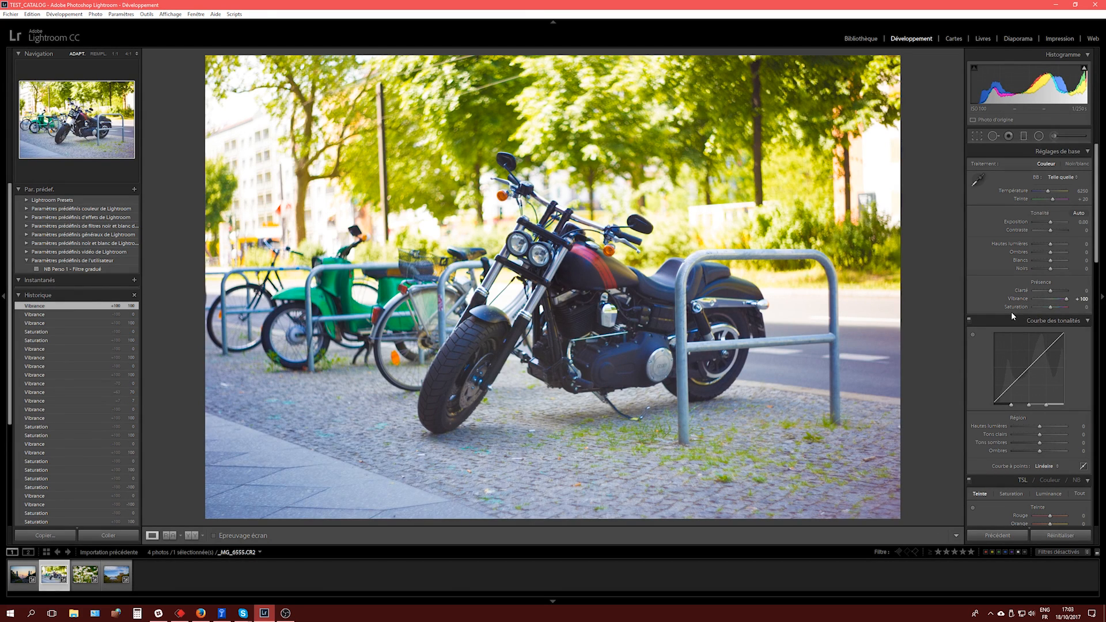
pyautogui.click(1081, 299)
pyautogui.write('70')
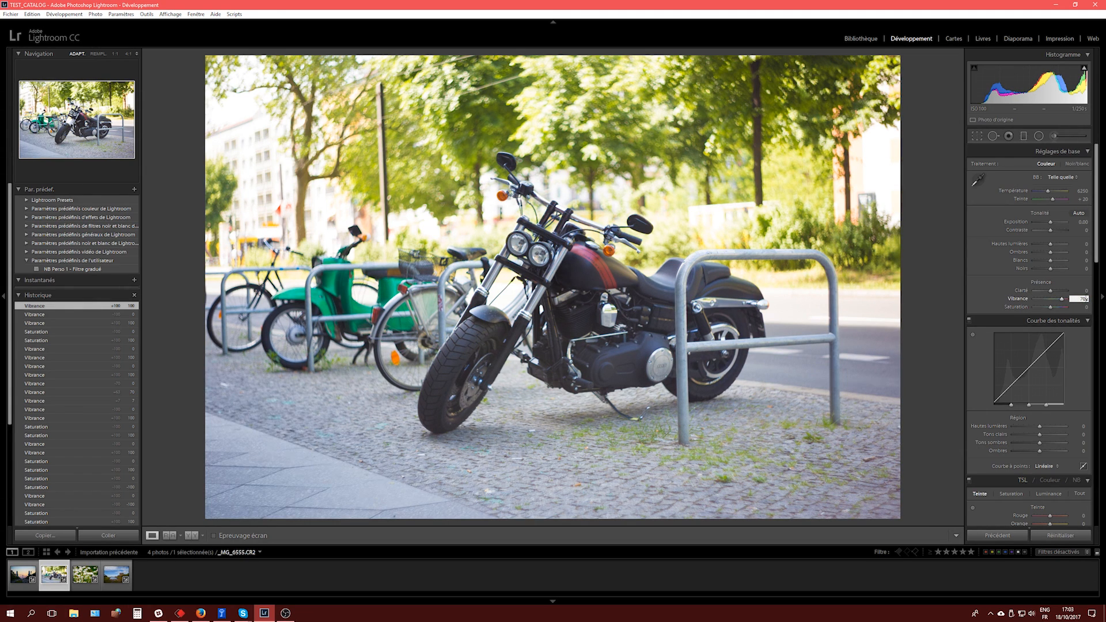
pyautogui.press('Return')
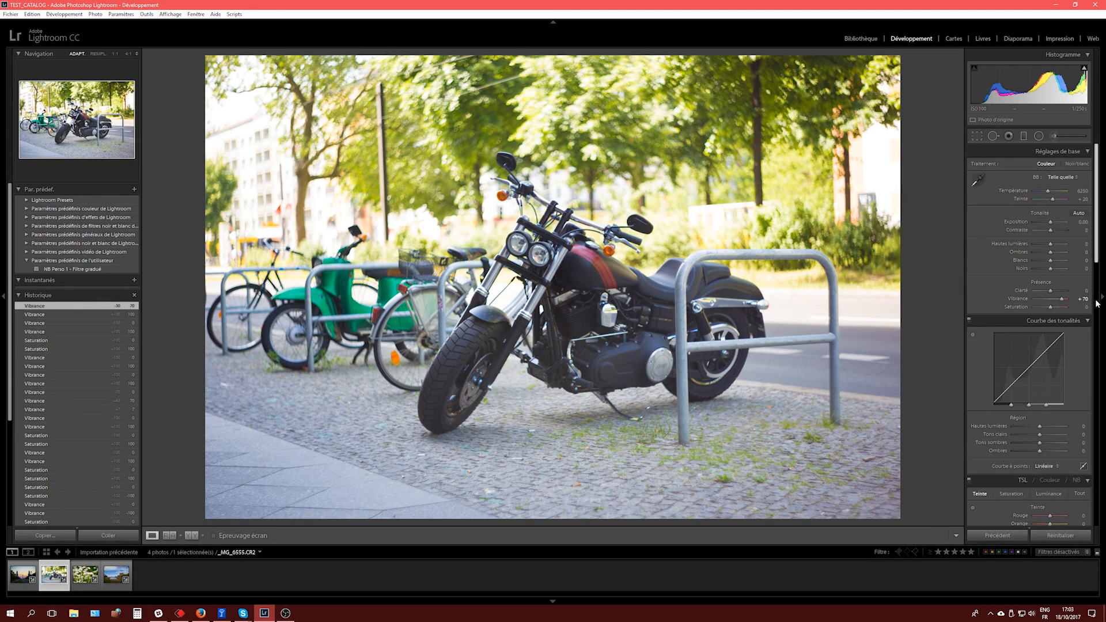
# Step: Compare the motorcycle photo before and after side by side, temporarily hiding the side panels for a larger view
pyautogui.press('y')
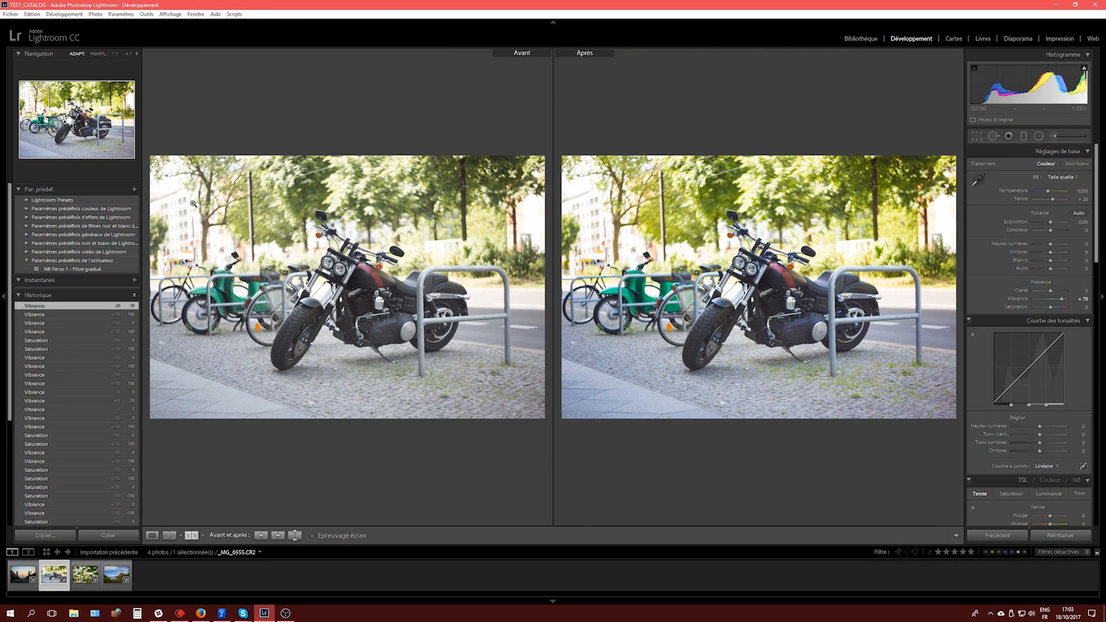
pyautogui.press('Tab')
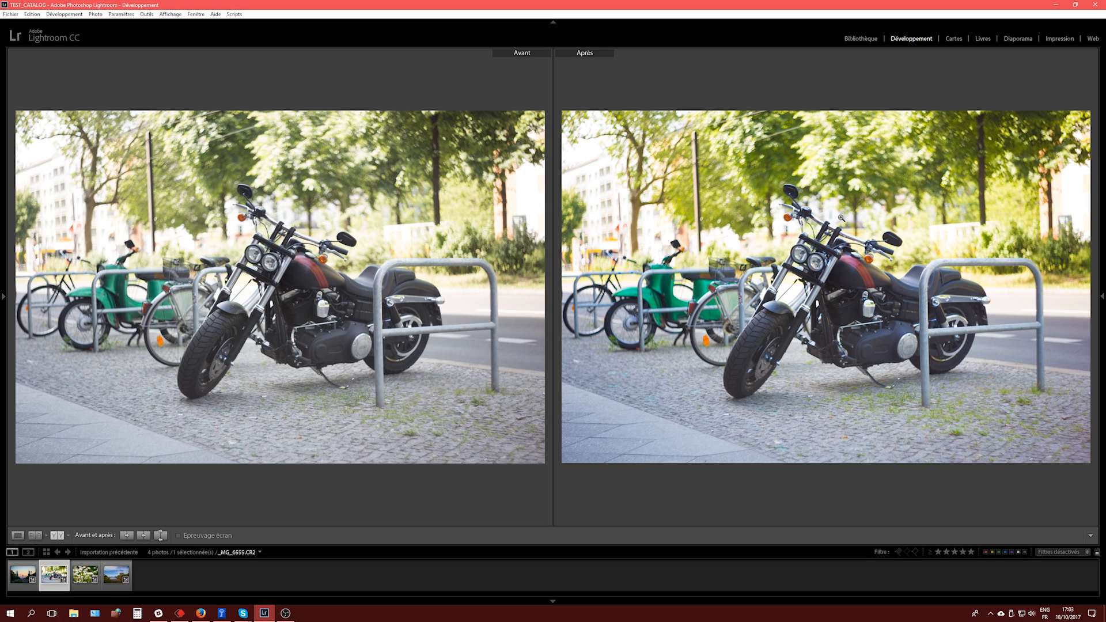
pyautogui.press('Tab')
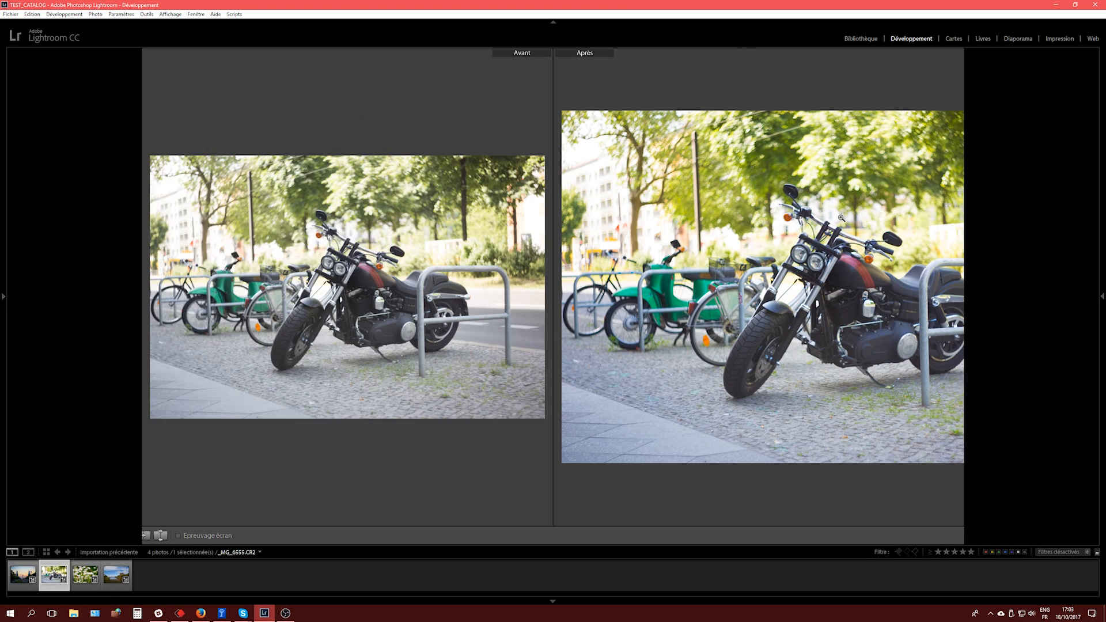
# Step: Return to the library grid and open the daisy photo for developing in single-image view
pyautogui.press('g')
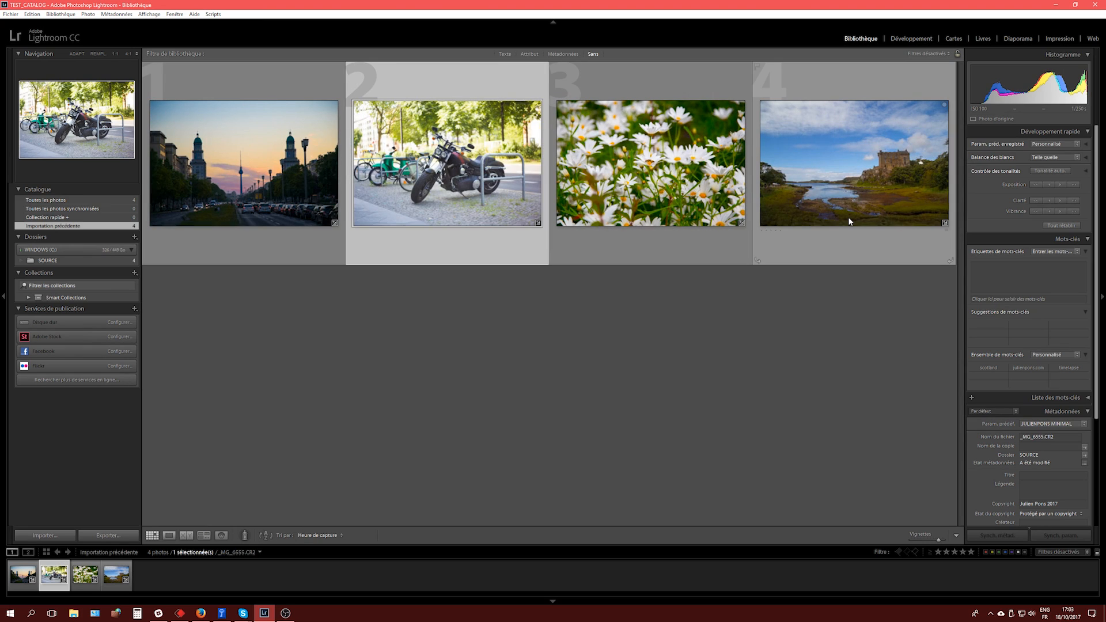
pyautogui.click(658, 182)
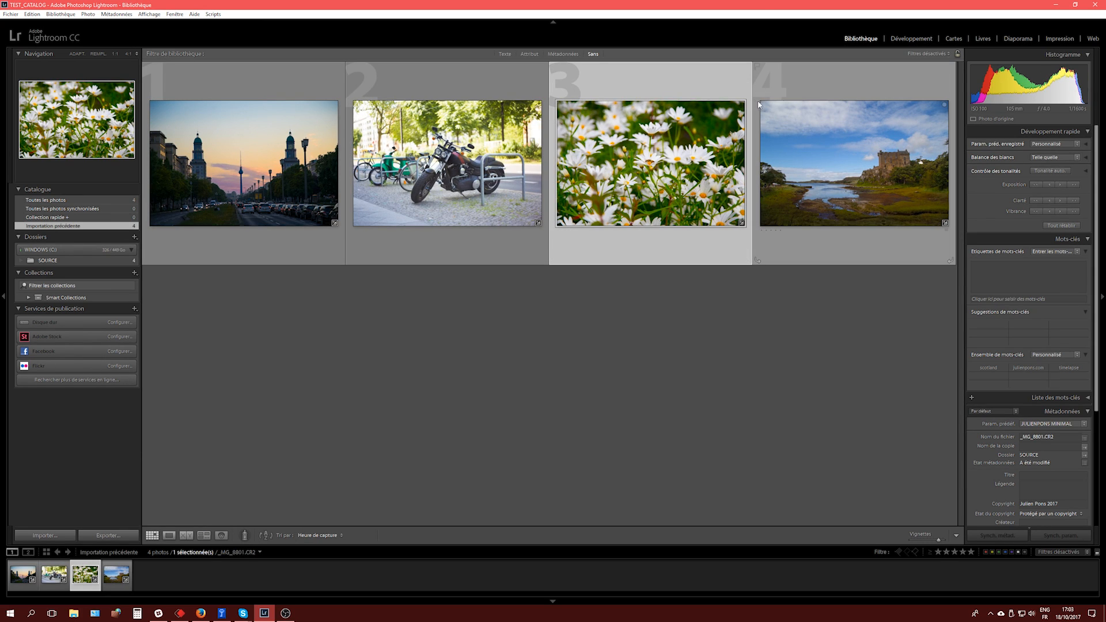
pyautogui.click(904, 41)
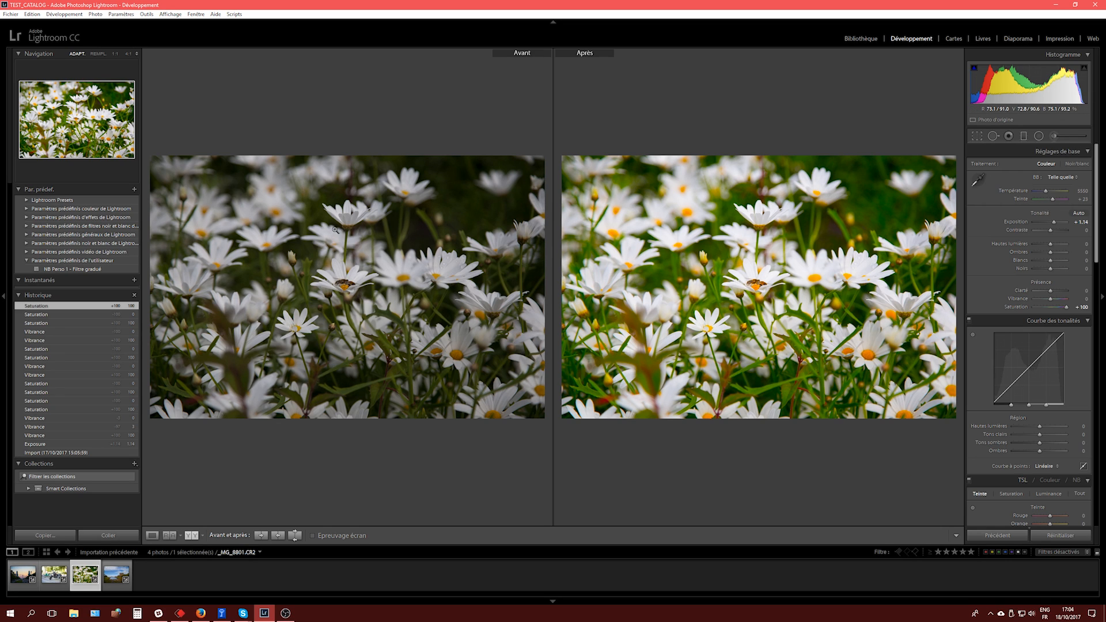
pyautogui.press('y')
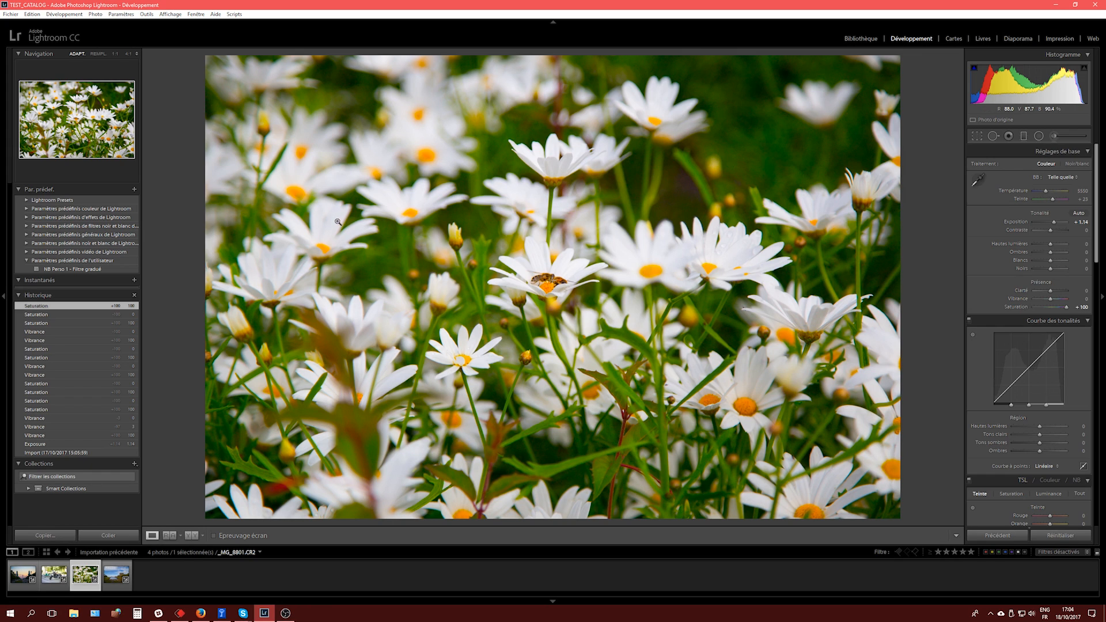
# Step: Revert the daisy photo to its import state, and set Exposure to +0.73 and Shadows (Ombres) to +39
pyautogui.click(56, 452)
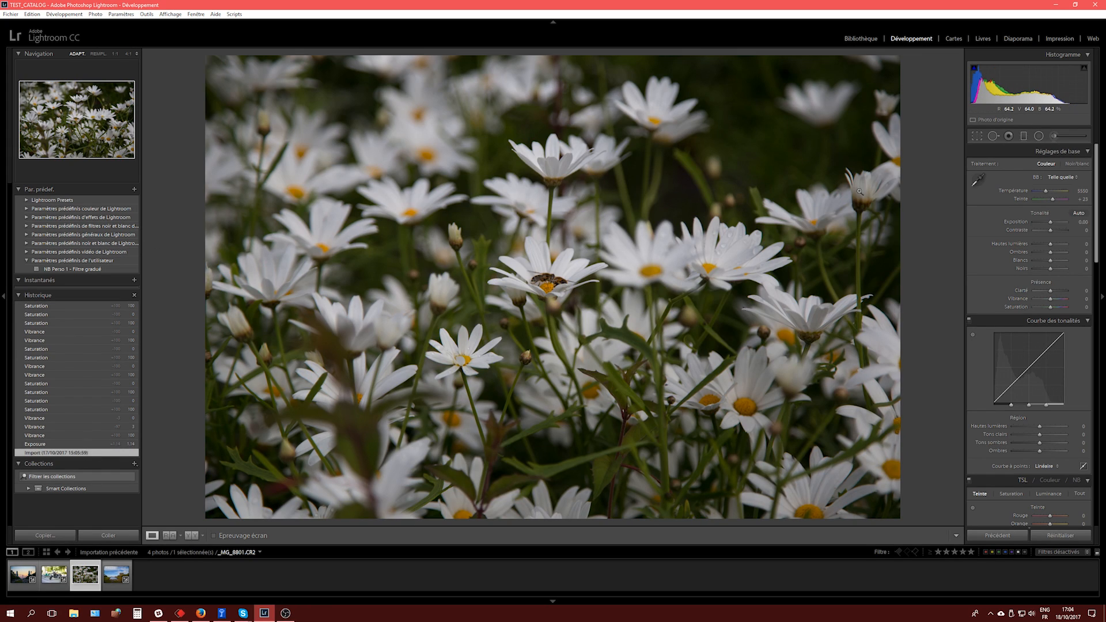
pyautogui.moveTo(1050, 221); pyautogui.dragTo(1053, 221)
pyautogui.moveTo(1051, 252); pyautogui.dragTo(1057, 252)
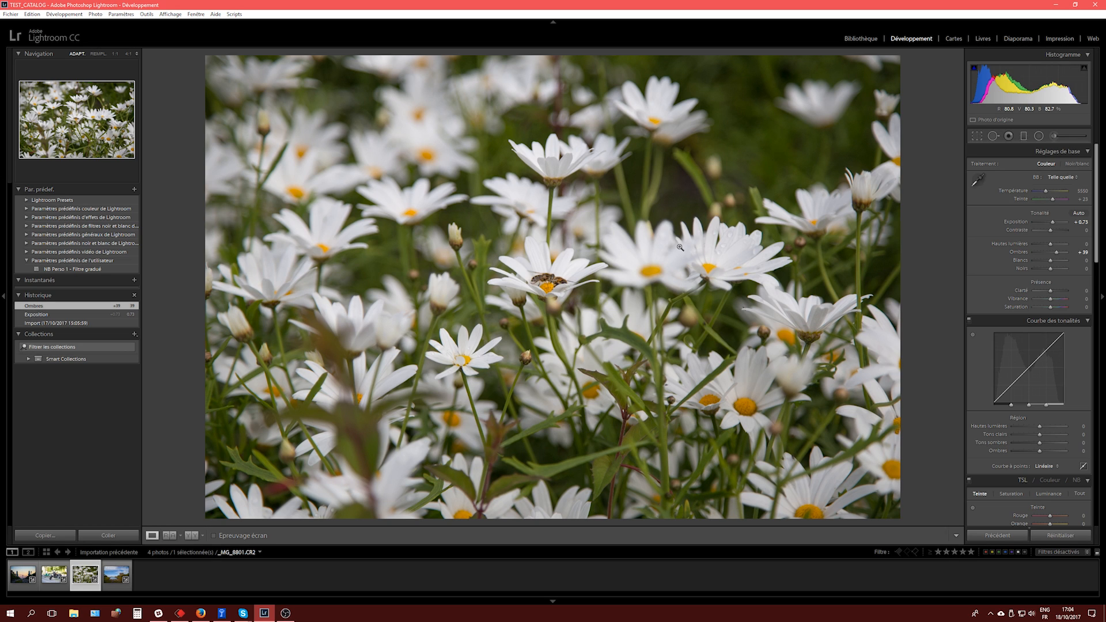
# Step: Compare Vibrance at +100 with Saturation at +100 on the daisy photo twice, resetting each slider to 0
pyautogui.moveTo(1050, 299); pyautogui.dragTo(1071, 299)
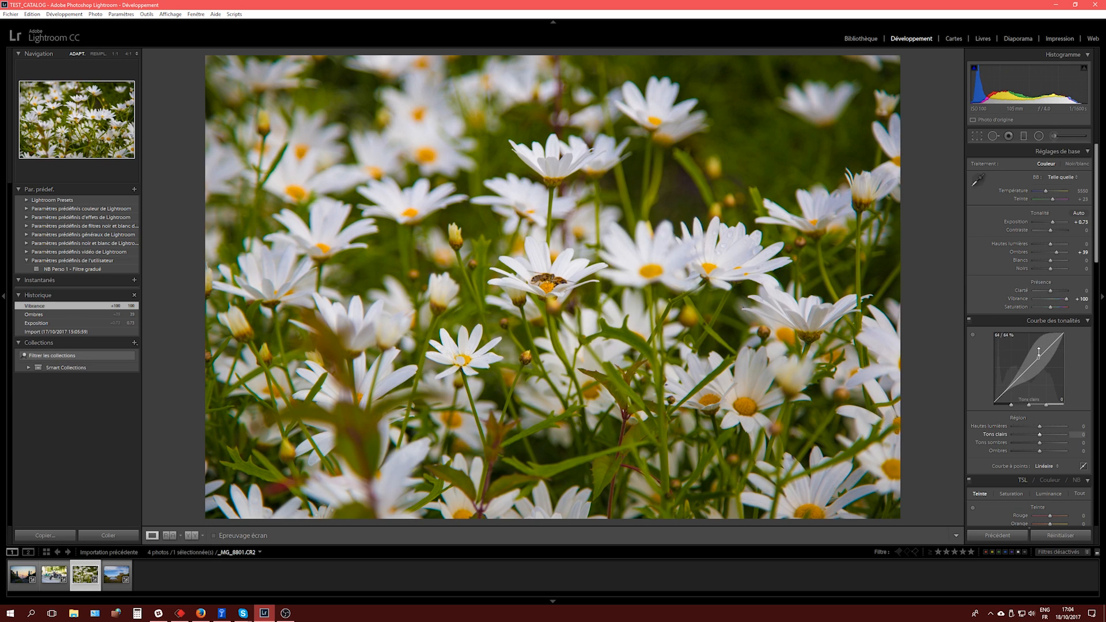
pyautogui.doubleClick(1015, 299)
pyautogui.moveTo(1050, 306); pyautogui.dragTo(1071, 307)
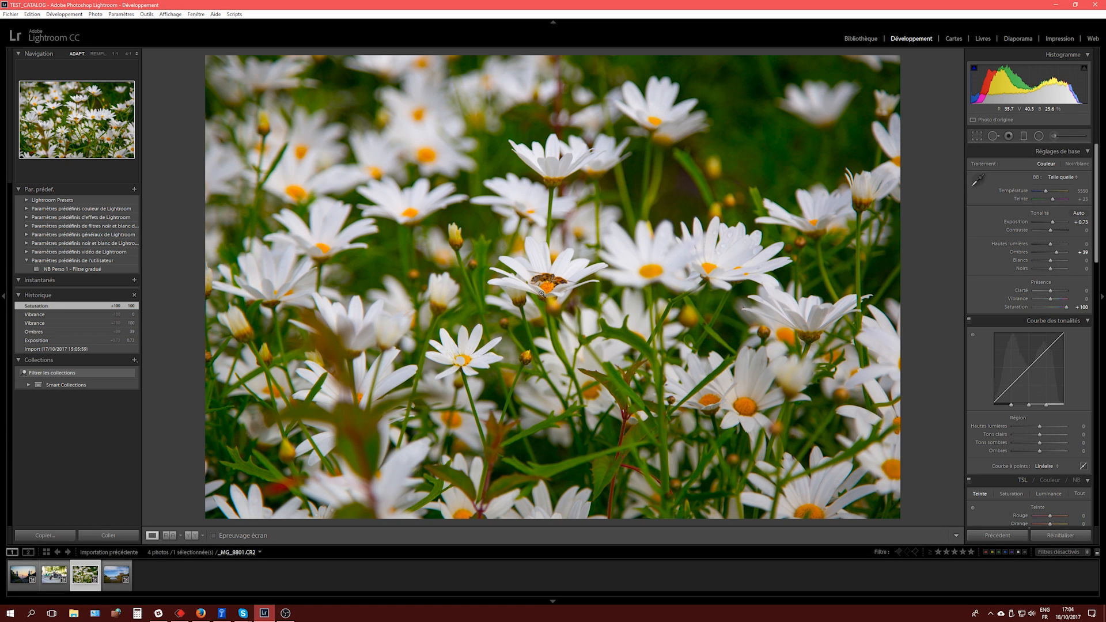
pyautogui.doubleClick(1010, 306)
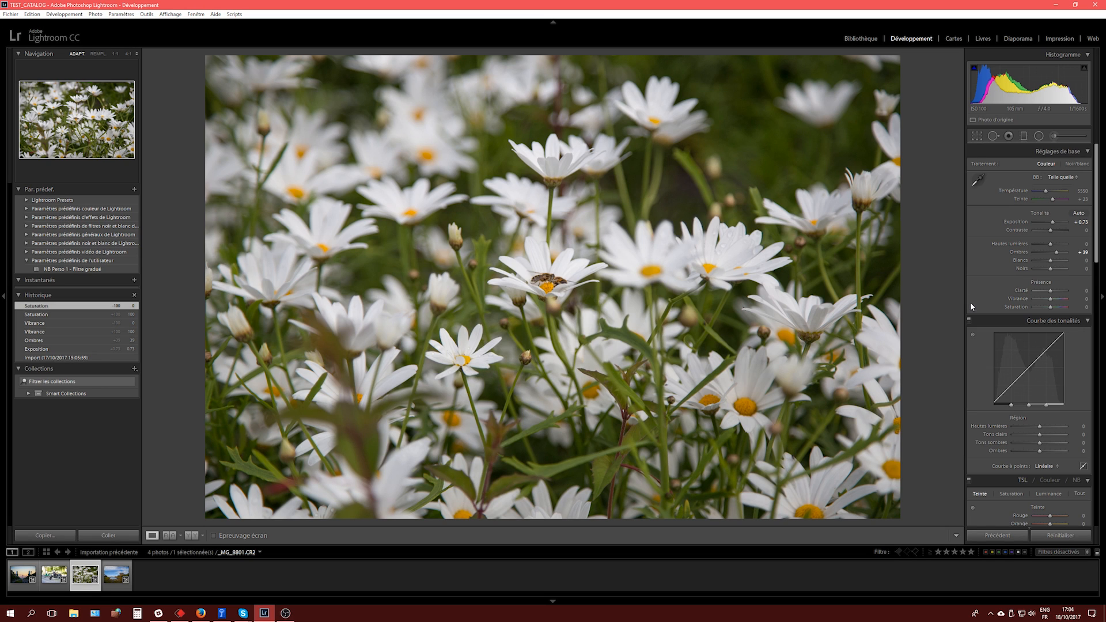
pyautogui.click(1067, 299)
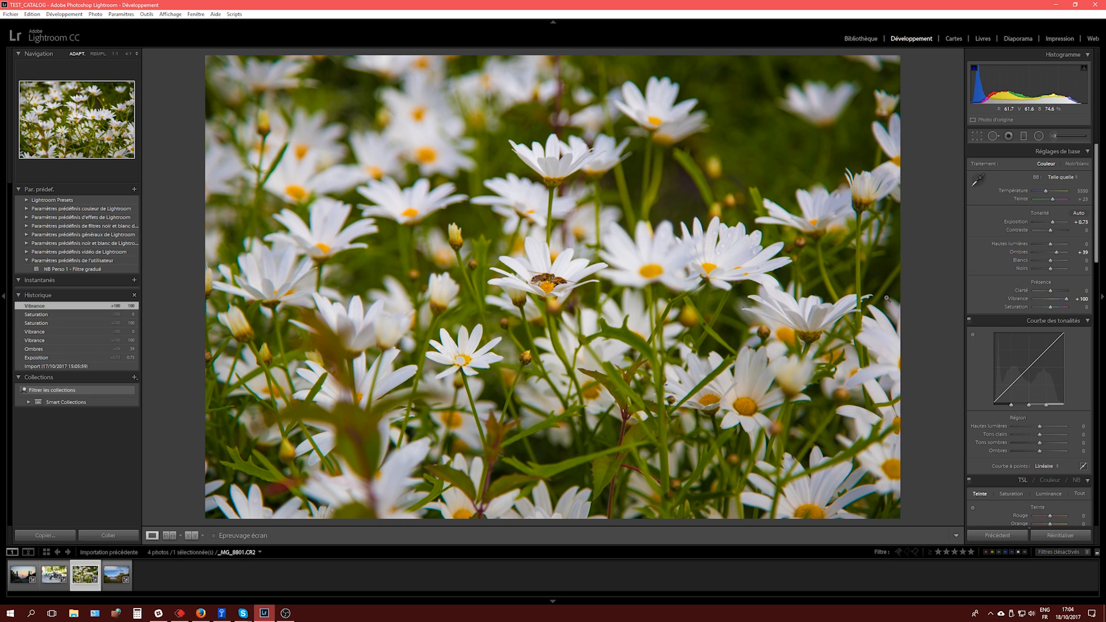
pyautogui.doubleClick(1019, 299)
pyautogui.moveTo(1045, 306); pyautogui.dragTo(1074, 307)
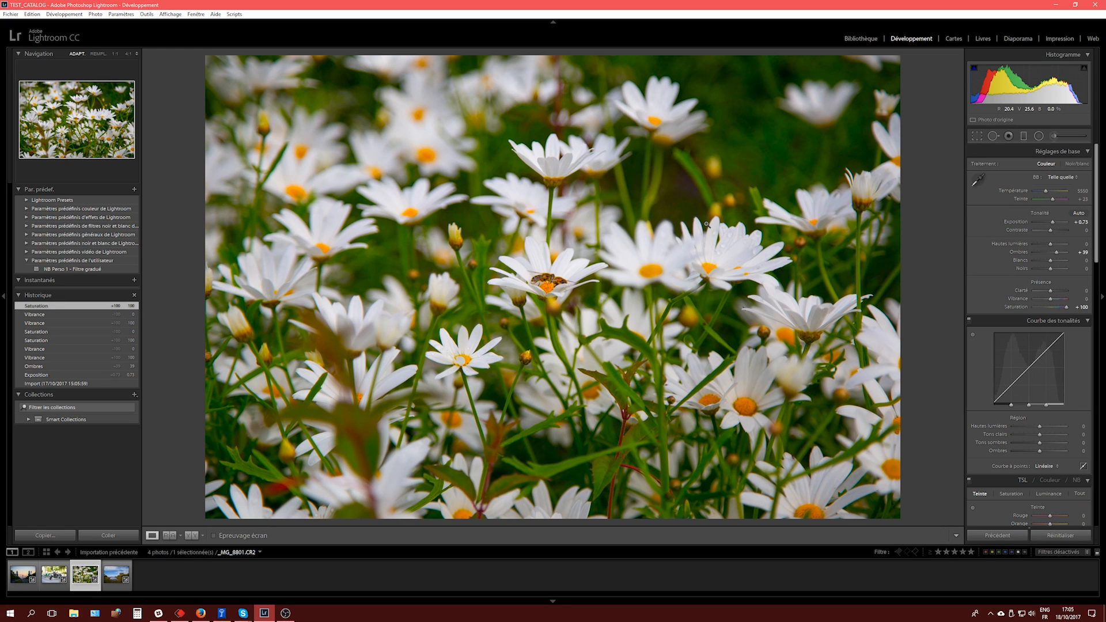
pyautogui.doubleClick(1025, 306)
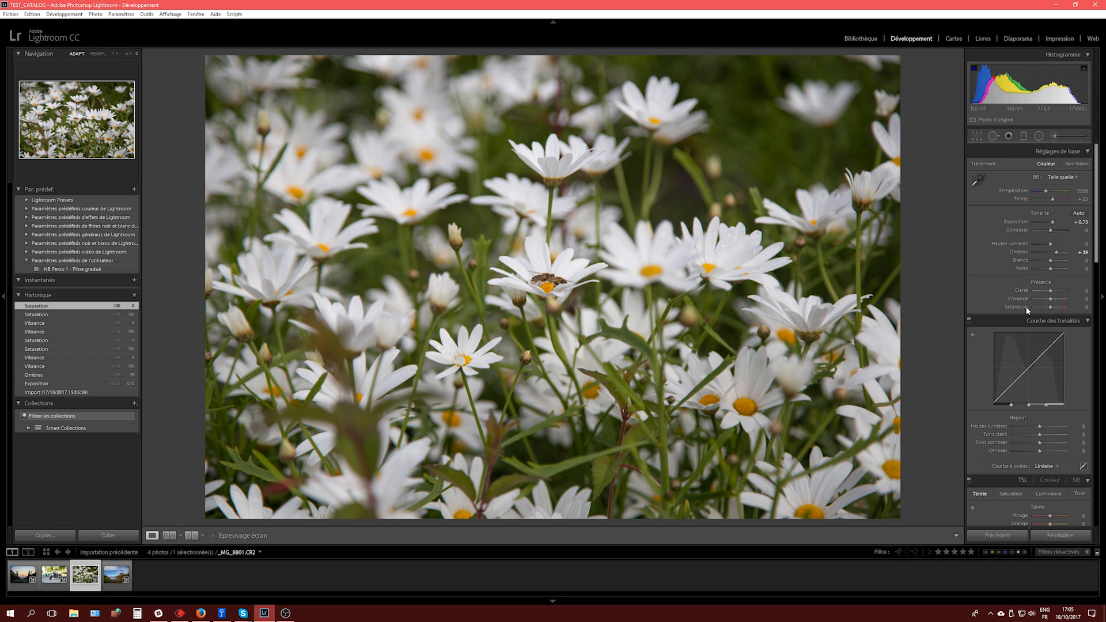
# Step: Set Saturation to +100 on the daisy photo and return to the library grid
pyautogui.moveTo(1061, 311); pyautogui.dragTo(1083, 311)
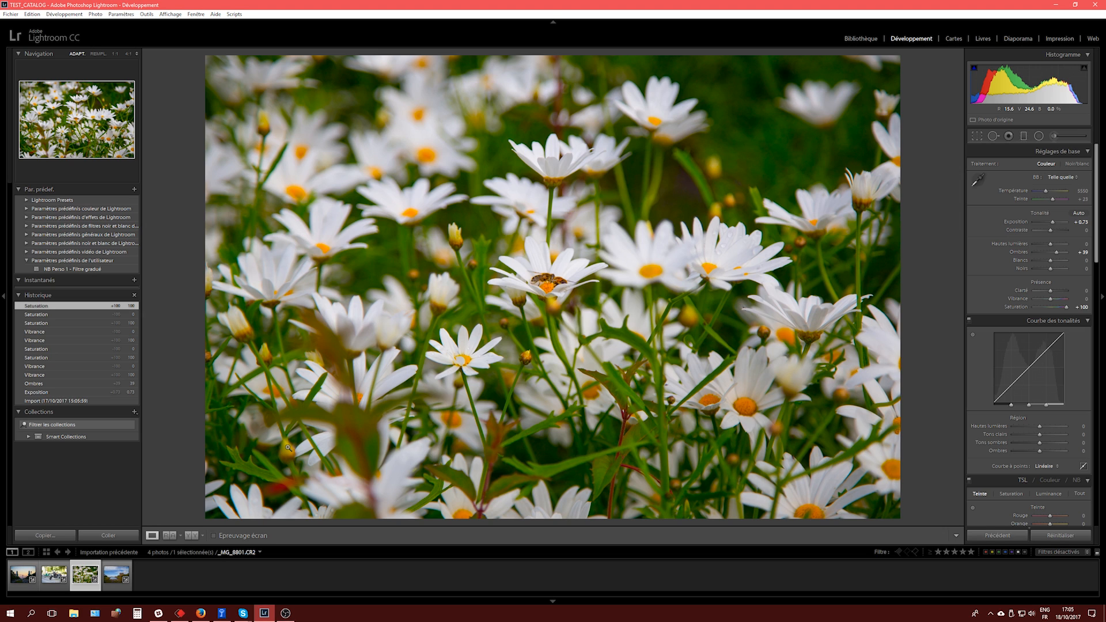
pyautogui.press('g')
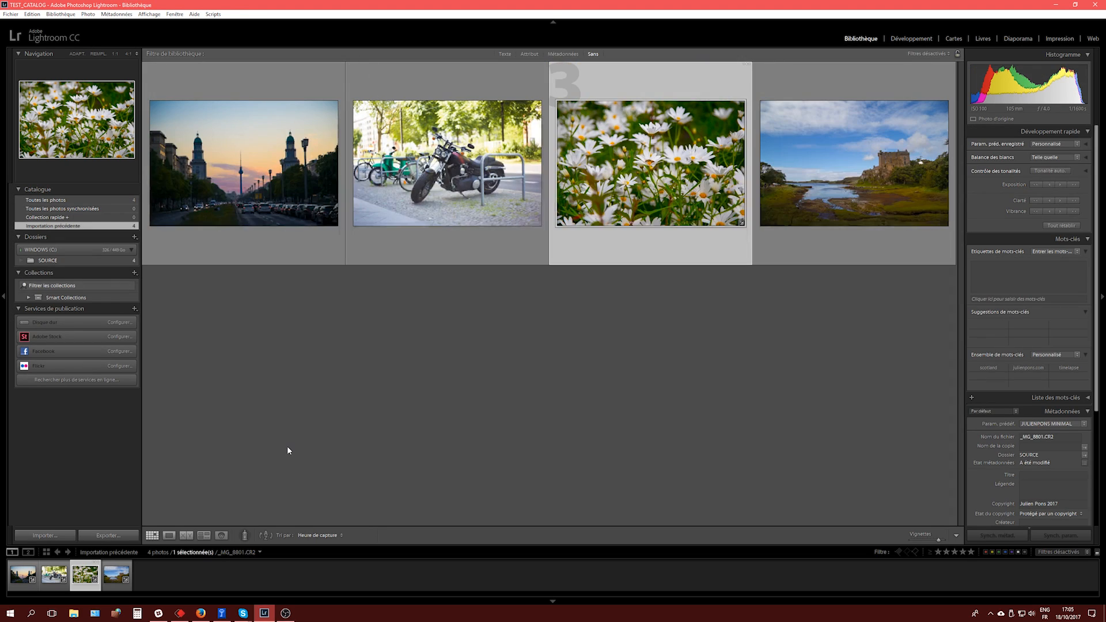
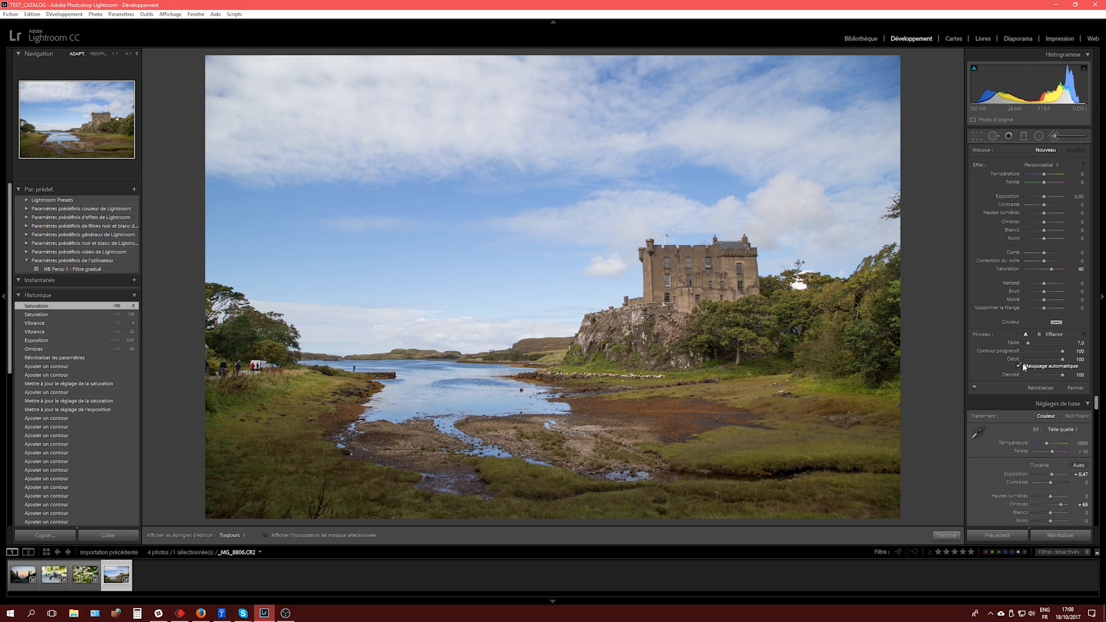
# Step: Paint the whole sky of the castle photo with a size 10 adjustment brush at Saturation 40, checking the mask overlay for missed areas
pyautogui.scroll(3, 501, 133)
pyautogui.press('h')
pyautogui.moveTo(347, 245)
pyautogui.mouseDown()
pyautogui.moveTo(226, 249)
pyautogui.moveTo(250, 193)
pyautogui.moveTo(446, 212)
pyautogui.moveTo(233, 243)
pyautogui.mouseUp()
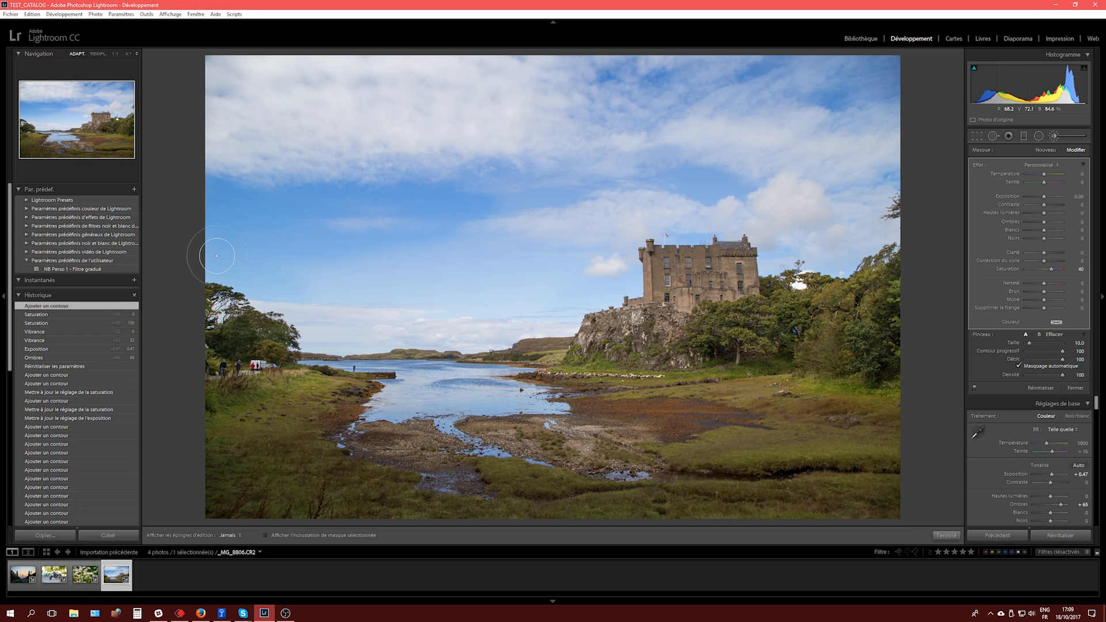
pyautogui.moveTo(235, 94); pyautogui.dragTo(499, 125)
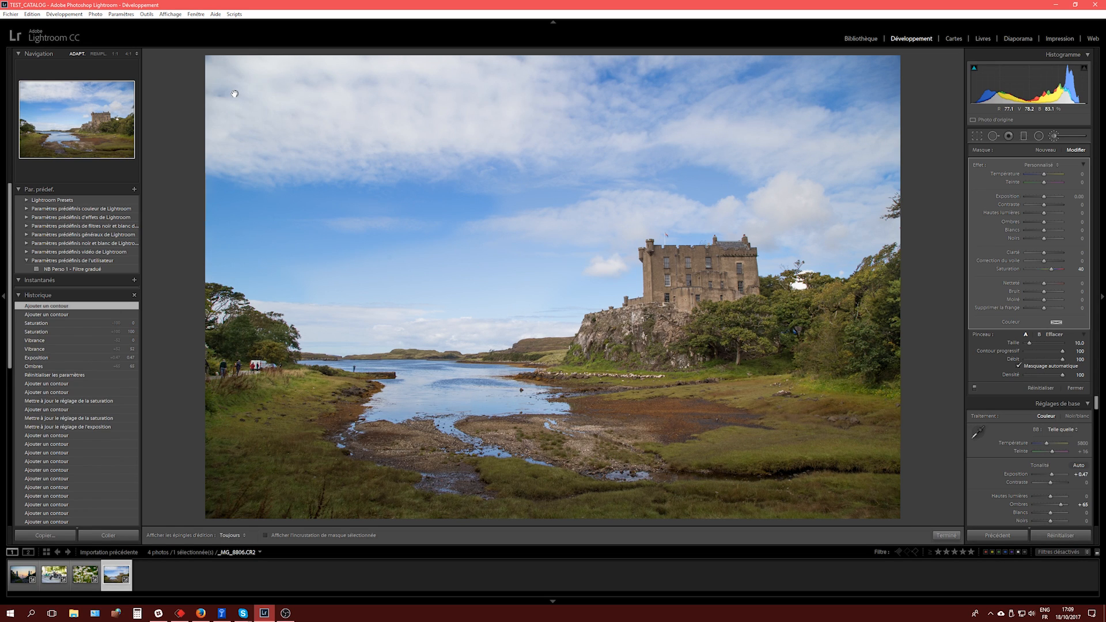
pyautogui.moveTo(235, 94)
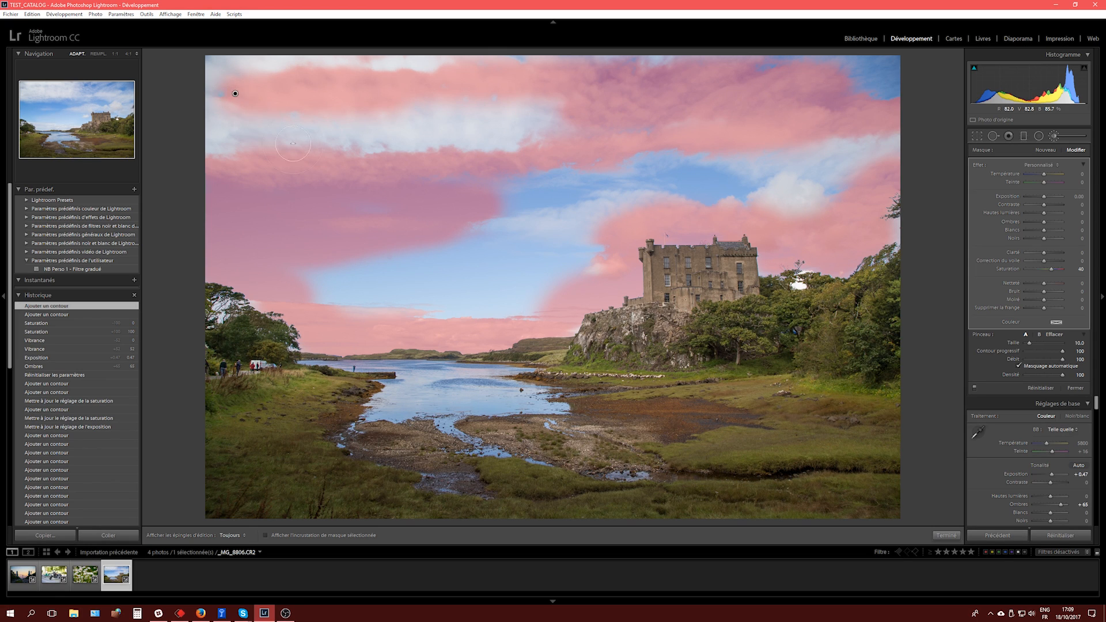
pyautogui.press('h')
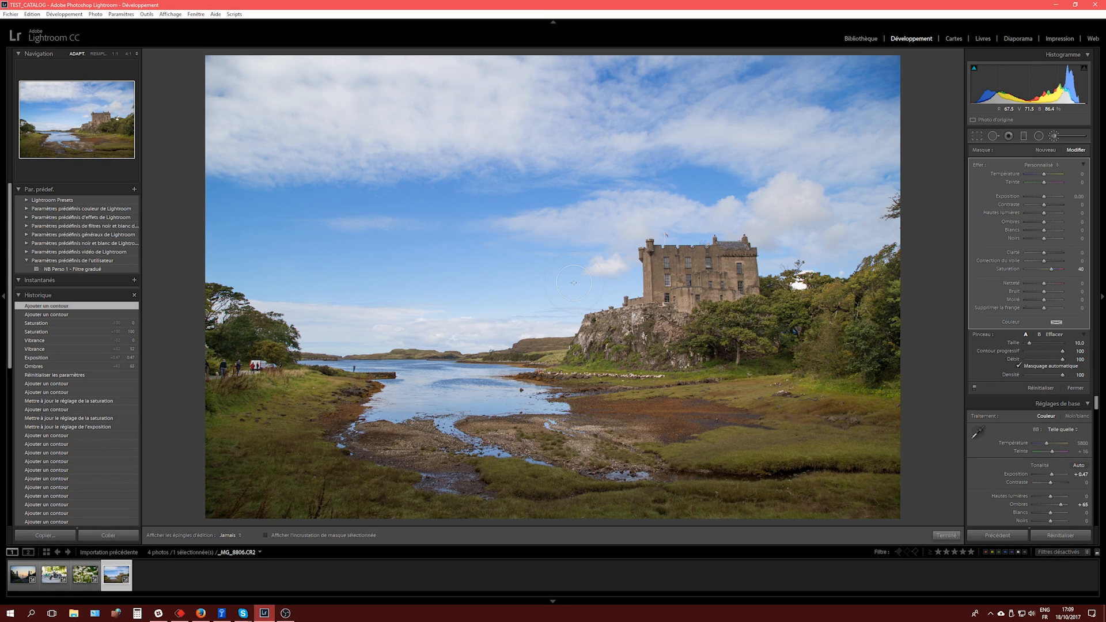
pyautogui.moveTo(292, 291); pyautogui.dragTo(221, 302)
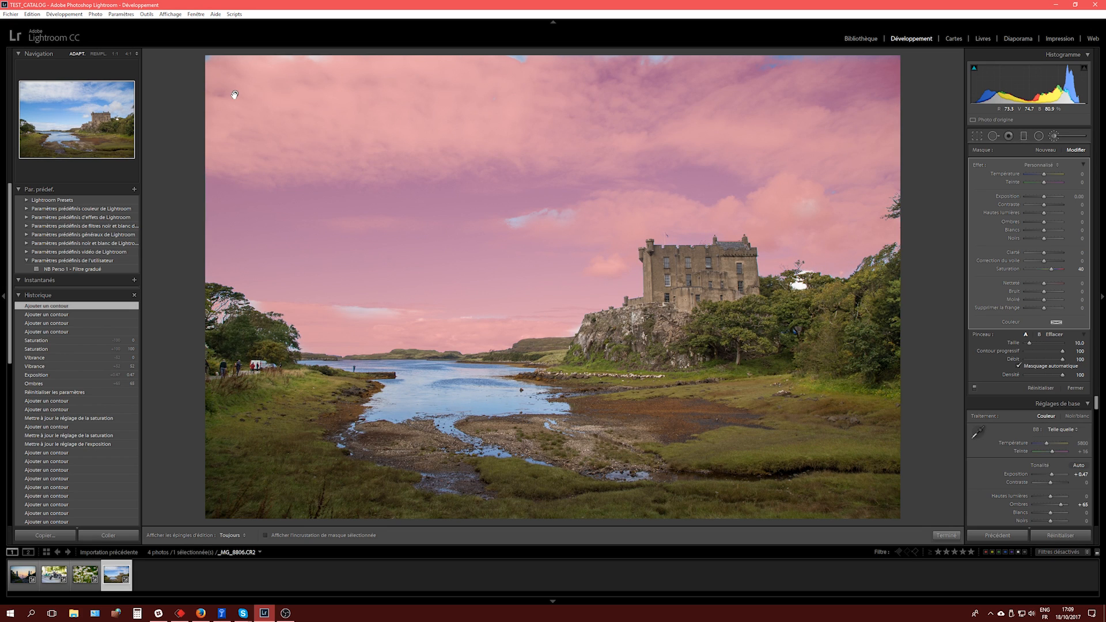
pyautogui.moveTo(239, 54); pyautogui.dragTo(223, 60)
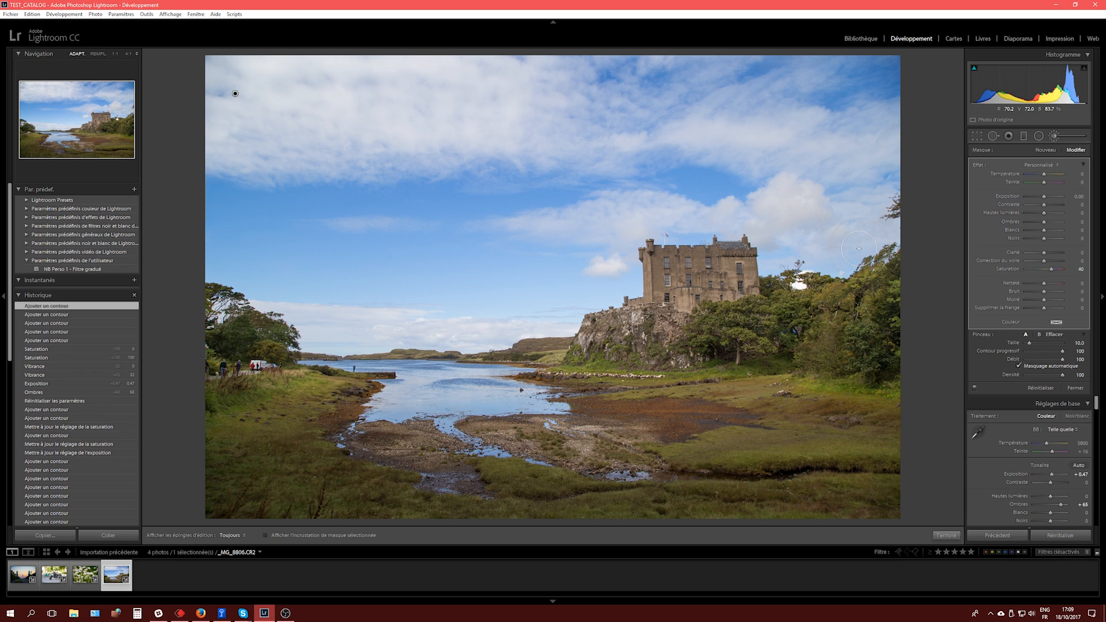
# Step: Set the sky brush's Saturation to 29 and hide the edit pins for a new brush mask
pyautogui.moveTo(1052, 269)
pyautogui.mouseDown()
pyautogui.moveTo(1064, 269)
pyautogui.moveTo(1030, 261)
pyautogui.moveTo(1072, 262)
pyautogui.moveTo(1048, 265)
pyautogui.mouseUp()
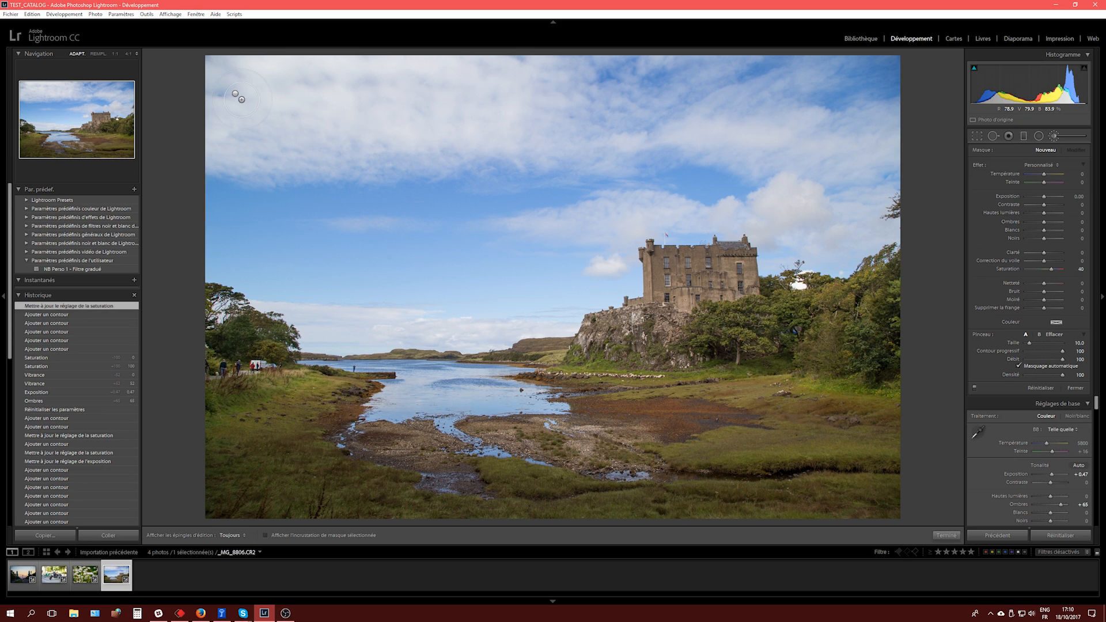
pyautogui.moveTo(235, 95)
pyautogui.press('h')
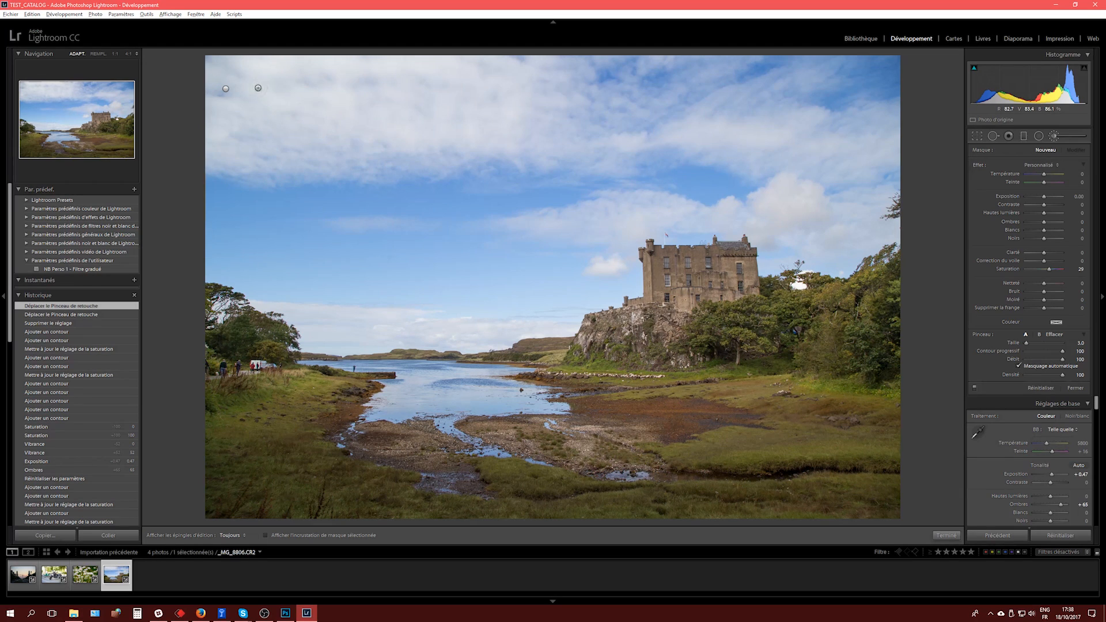
# Step: Select the sky brush's pin to preview its mask, and reopen the adjustment brush by way of the Radial Filter
pyautogui.click(227, 89)
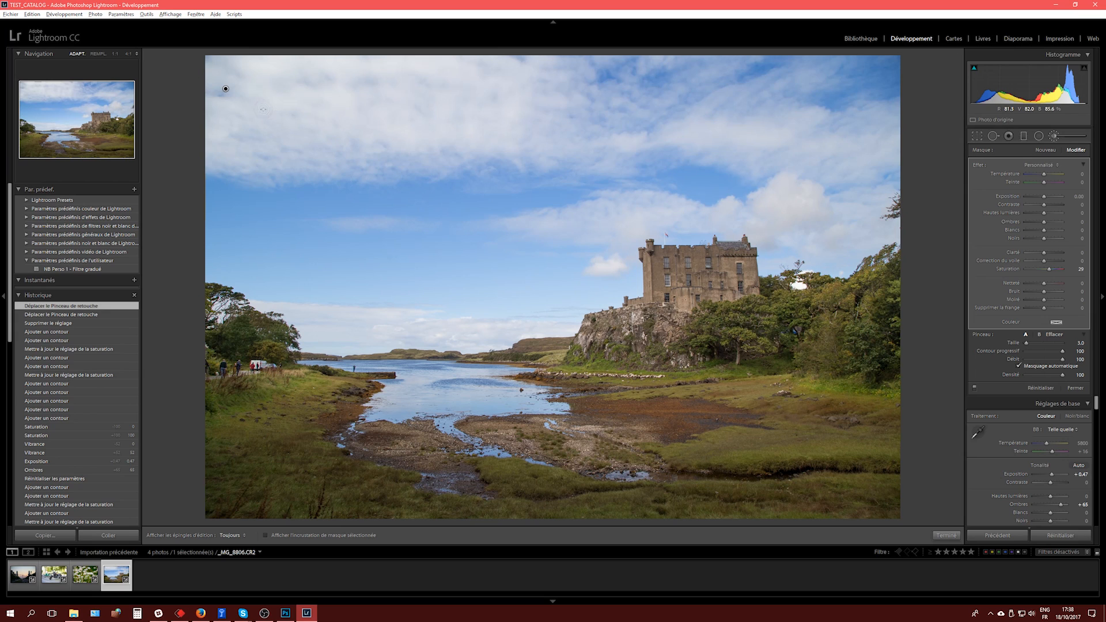
pyautogui.moveTo(226, 90)
pyautogui.click(1036, 134)
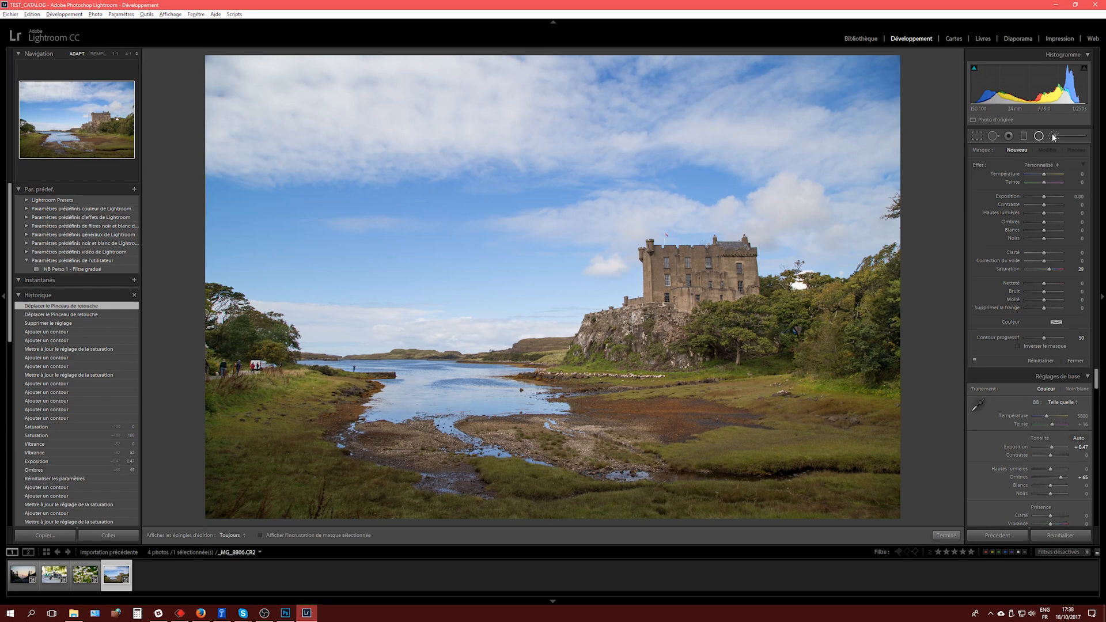
pyautogui.click(1054, 136)
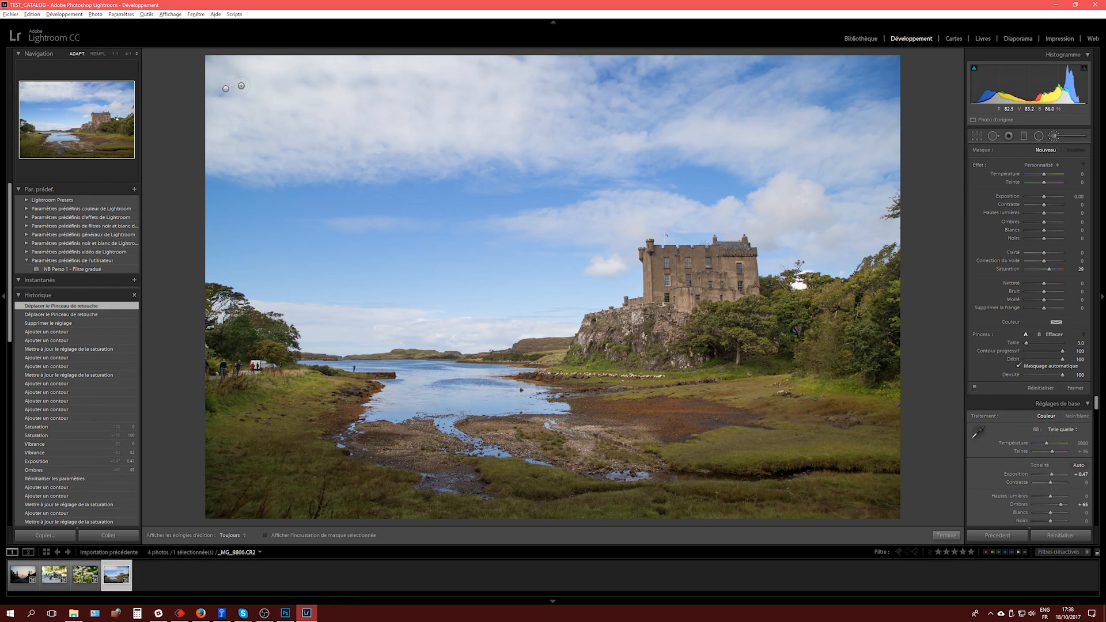
# Step: Duplicate the sky brush adjustment, move the copy toward the middle of the sky, and delete that copy
pyautogui.rightClick(226, 90)
pyautogui.click(249, 97)
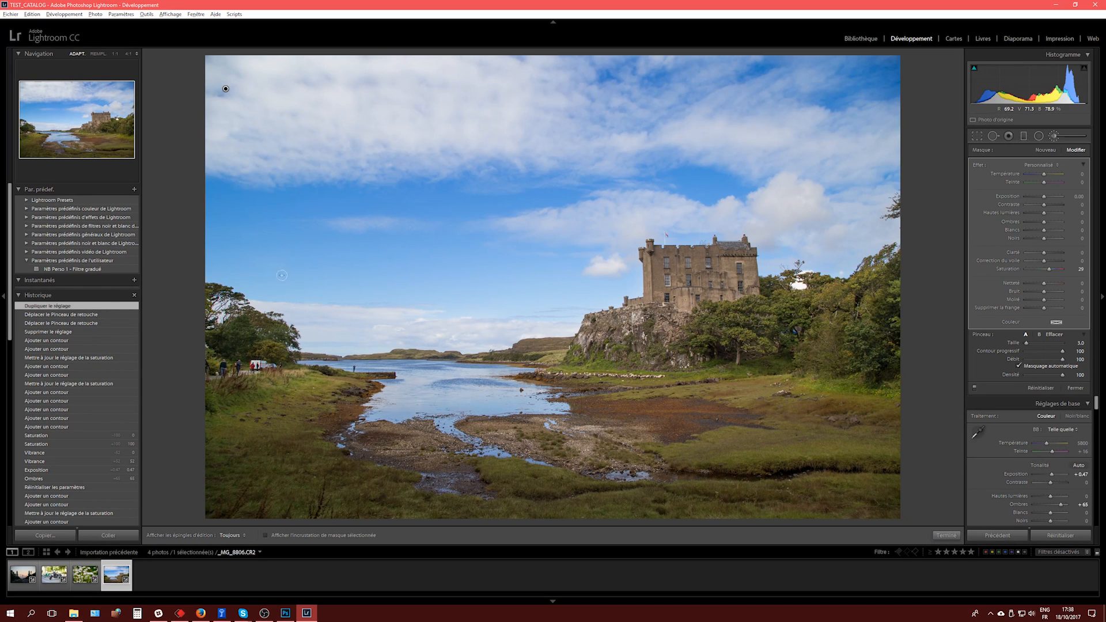
pyautogui.moveTo(225, 89)
pyautogui.mouseDown()
pyautogui.moveTo(244, 87)
pyautogui.moveTo(332, 191)
pyautogui.moveTo(385, 206)
pyautogui.mouseUp()
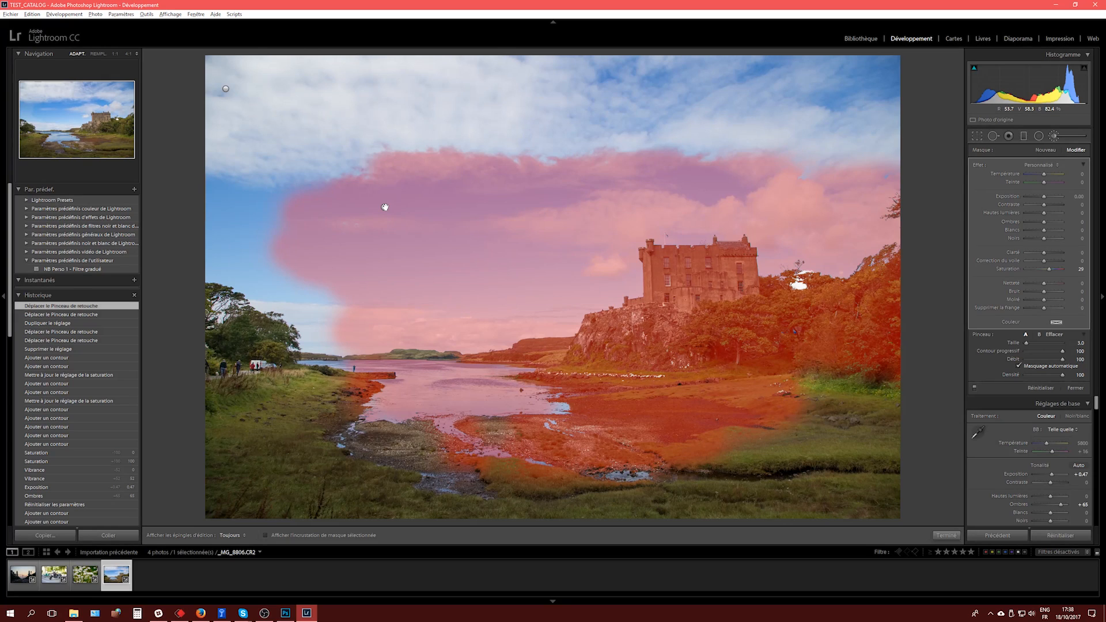
pyautogui.rightClick(385, 207)
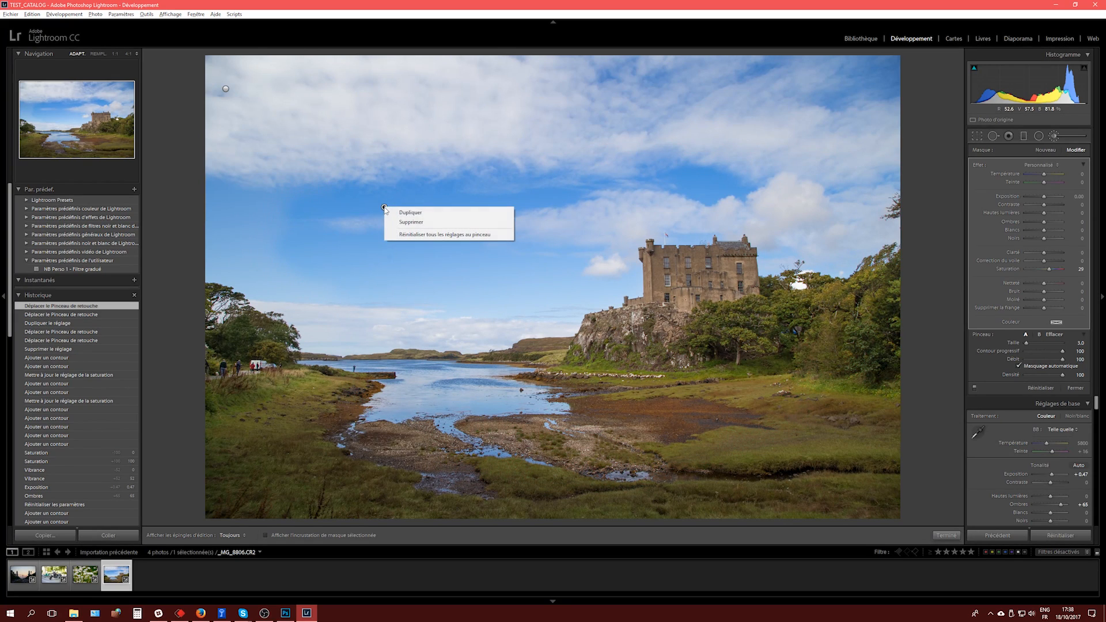
pyautogui.click(411, 222)
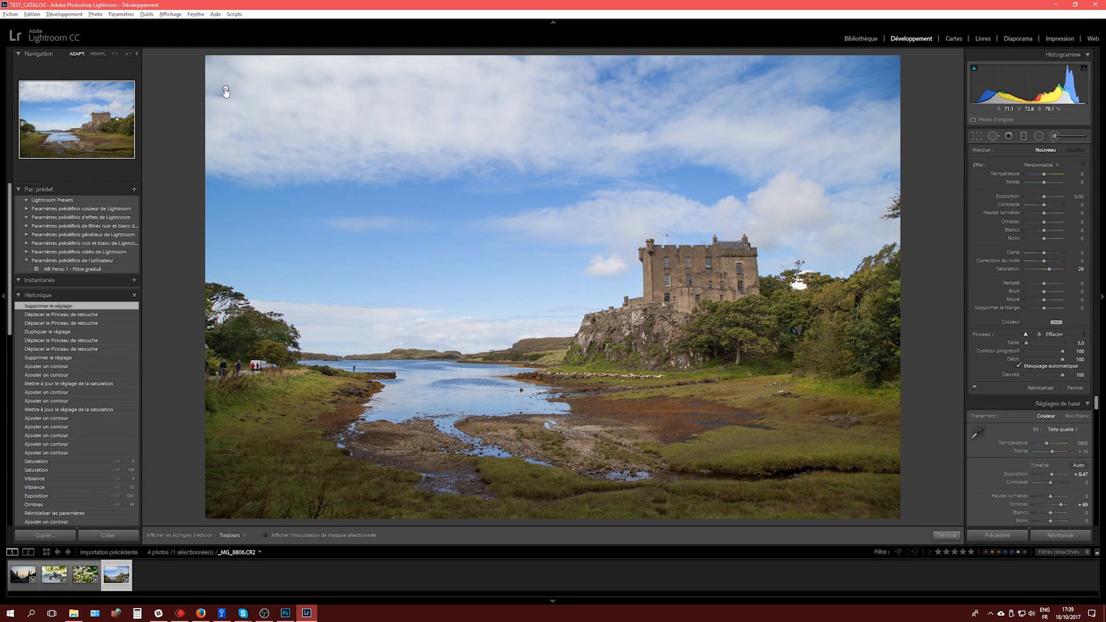
pyautogui.moveTo(226, 90)
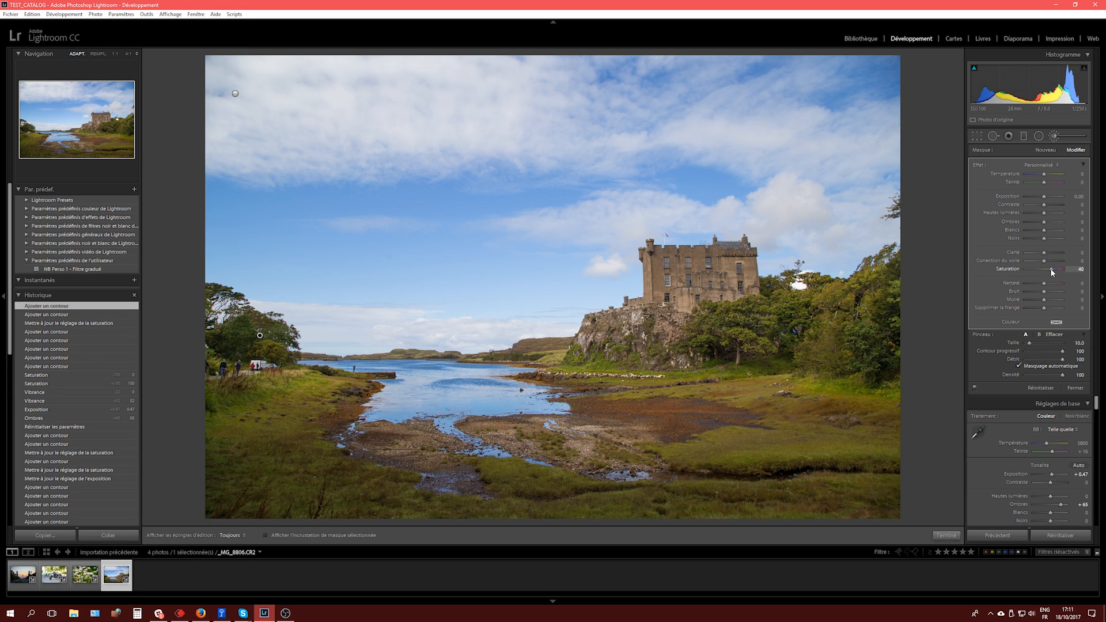
# Step: Set the landscape brush's Saturation to 67, check the sky brush's mask and settings, and reselect the landscape brush
pyautogui.moveTo(1052, 272); pyautogui.dragTo(1057, 272)
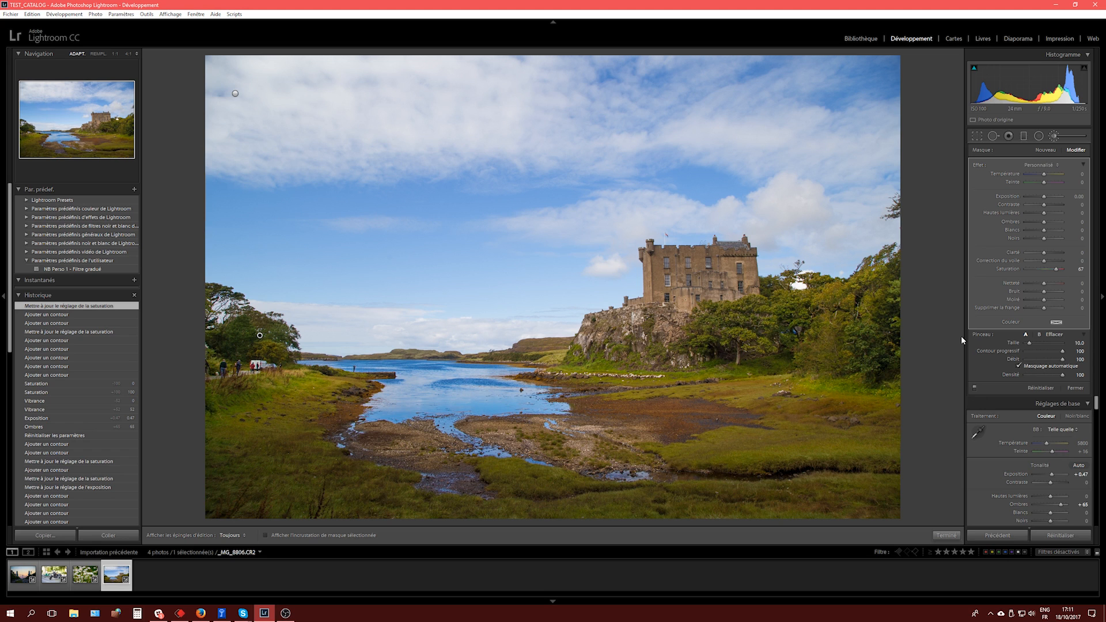
pyautogui.click(235, 93)
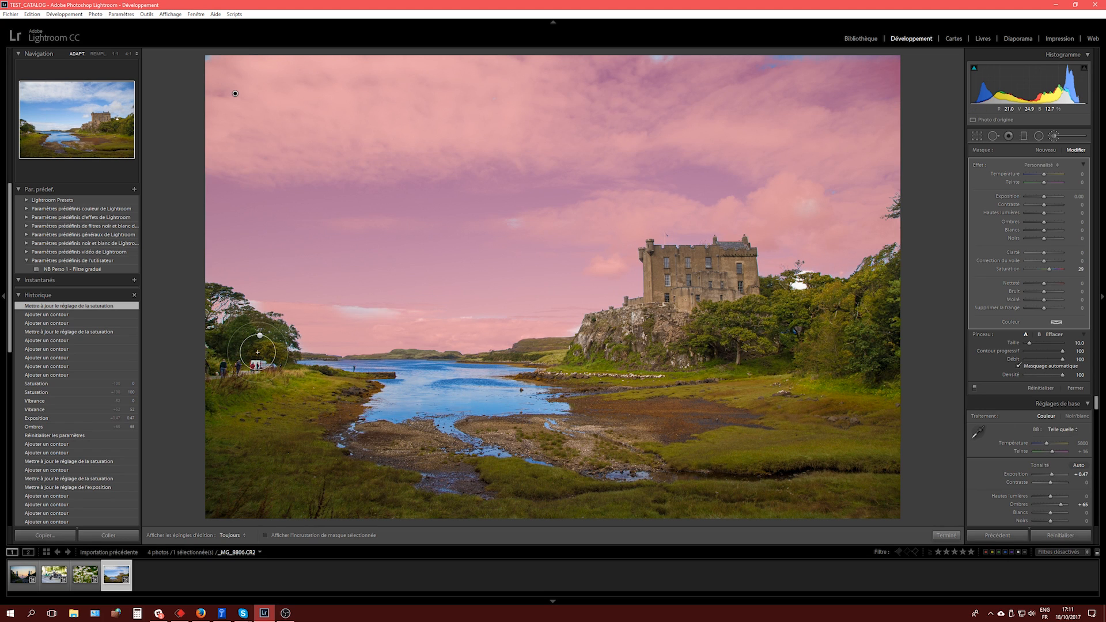
pyautogui.click(259, 336)
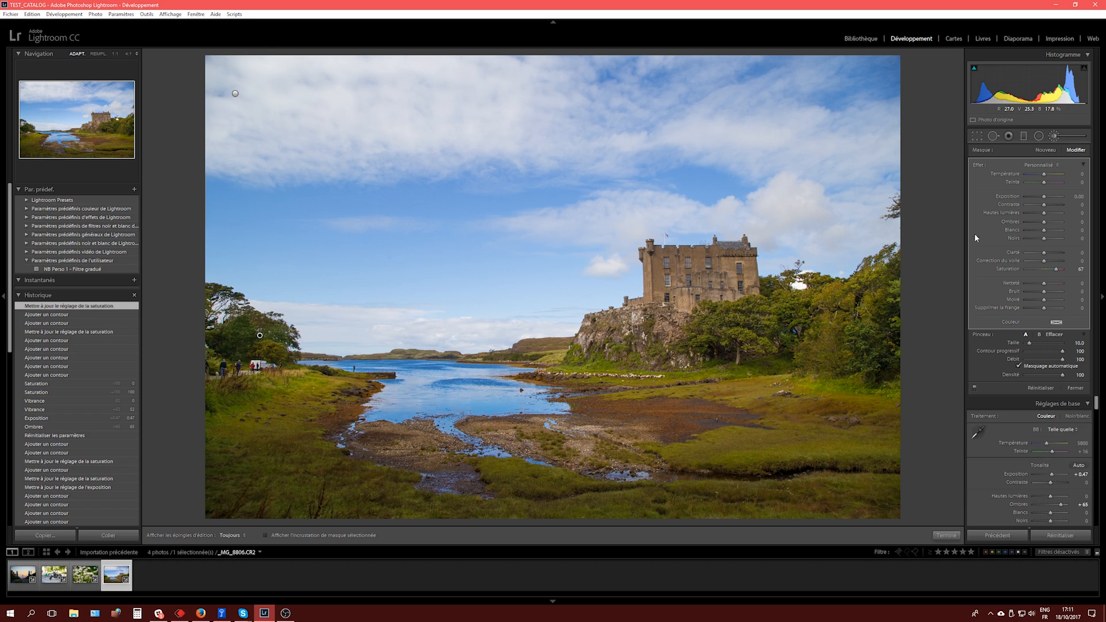
# Step: Switch the landscape brush to Erase (Effacer), reduce its Flow (Débit), and make a trial erasing stroke over the water
pyautogui.click(1056, 337)
pyautogui.moveTo(1035, 359); pyautogui.dragTo(1037, 361)
pyautogui.scroll(-6, 424, 389)
pyautogui.press('h')
pyautogui.moveTo(396, 367); pyautogui.dragTo(392, 367)
# Step: Set the eraser's Flow (Débit) to 69 and erase more of the landscape brush's effect from the water
pyautogui.moveTo(1036, 360)
pyautogui.mouseDown()
pyautogui.moveTo(1055, 362)
pyautogui.moveTo(1043, 361)
pyautogui.mouseUp()
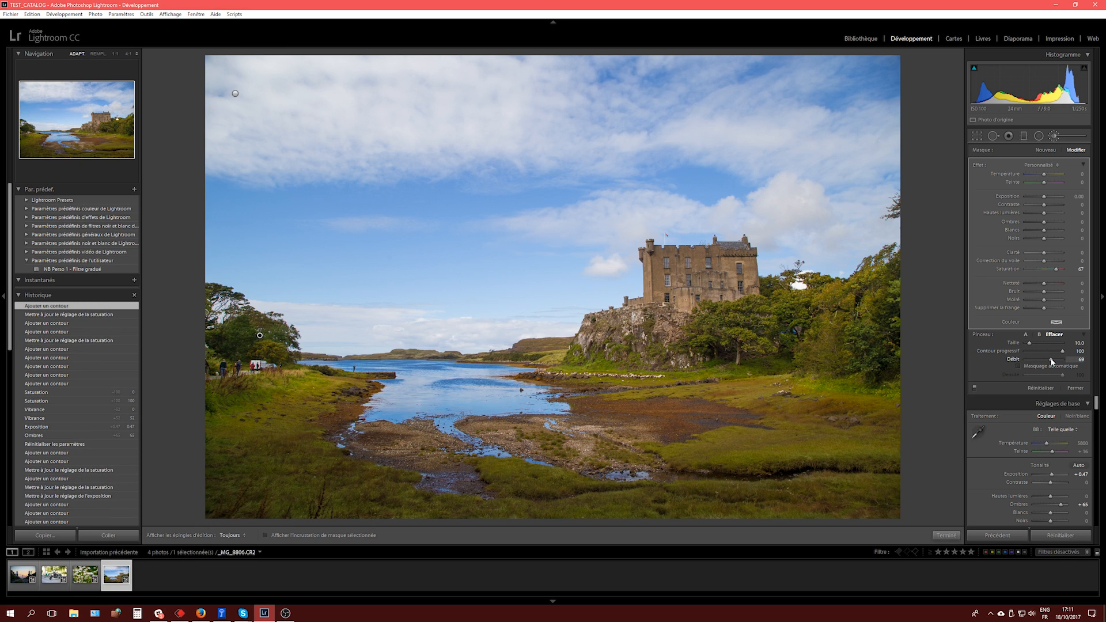
pyautogui.press('h')
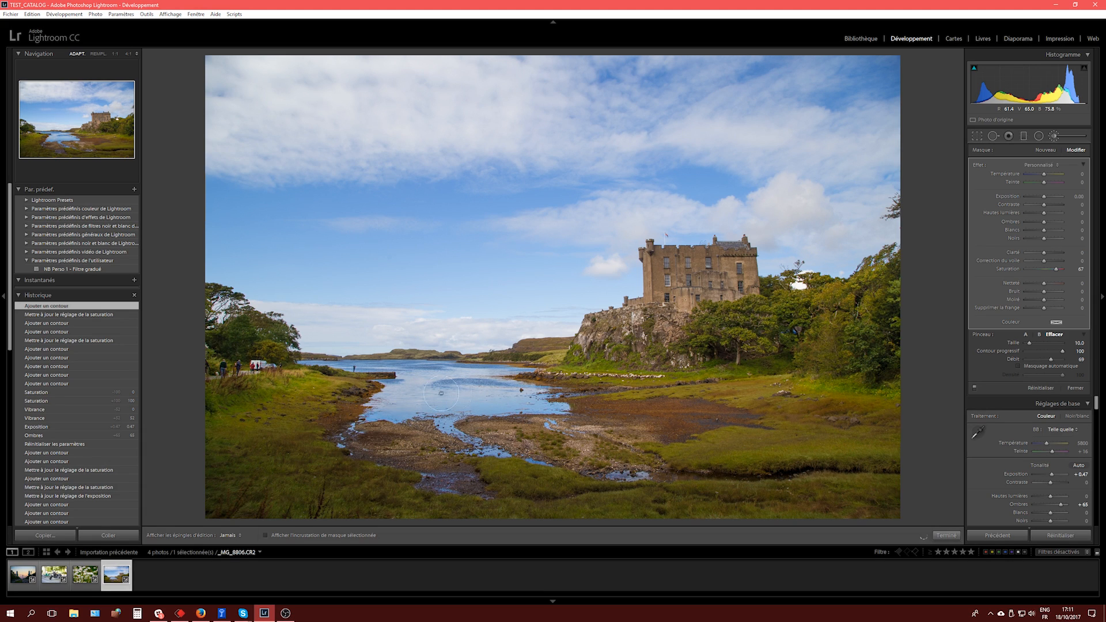
pyautogui.moveTo(538, 395)
pyautogui.mouseDown()
pyautogui.moveTo(397, 365)
pyautogui.moveTo(456, 374)
pyautogui.mouseUp()
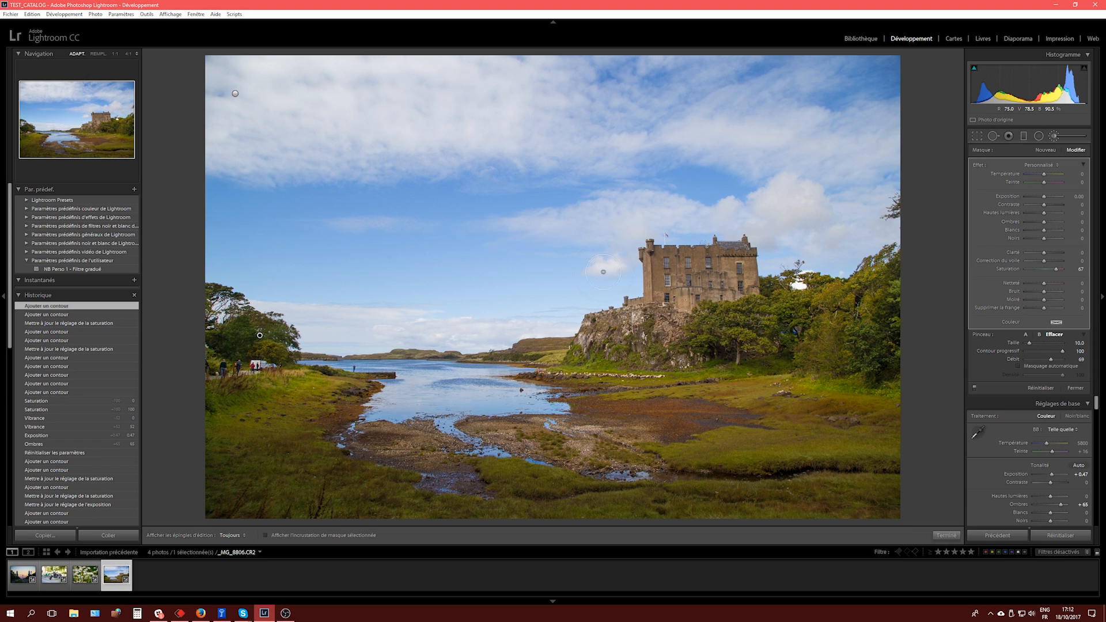
# Step: Compare the castle photo before and after side by side, and open the city sunset photo in single-image view
pyautogui.press('y')
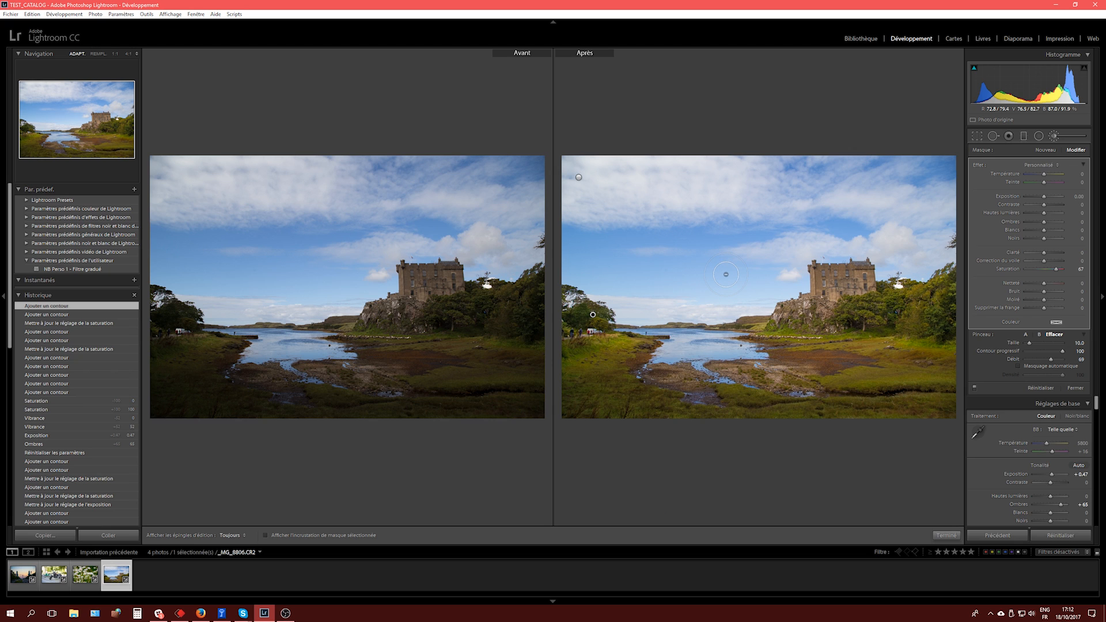
pyautogui.click(21, 575)
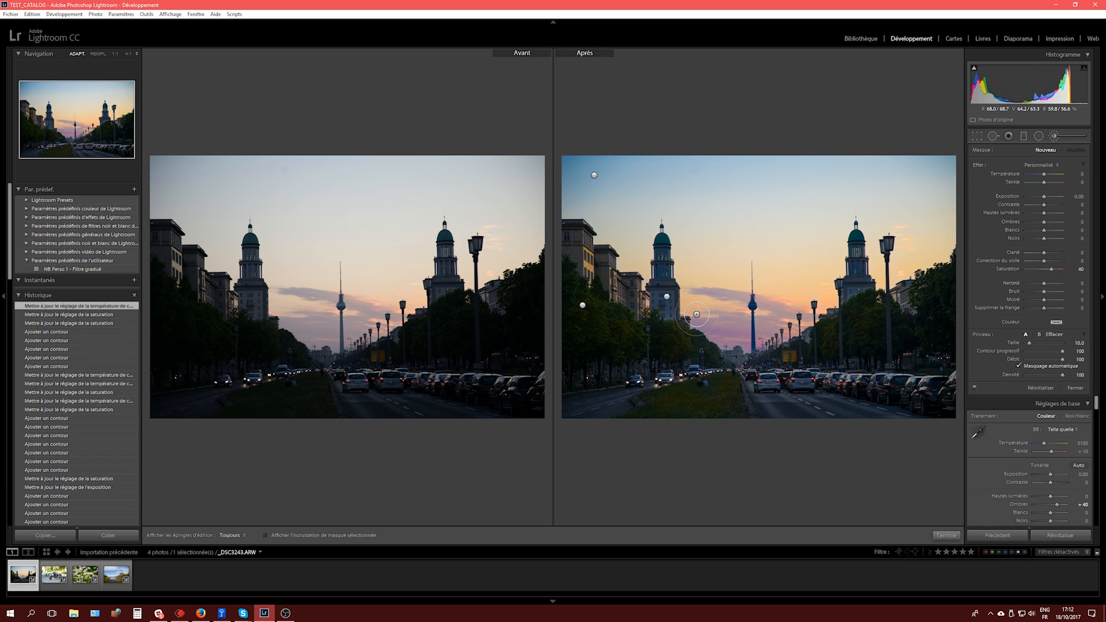
pyautogui.press('y')
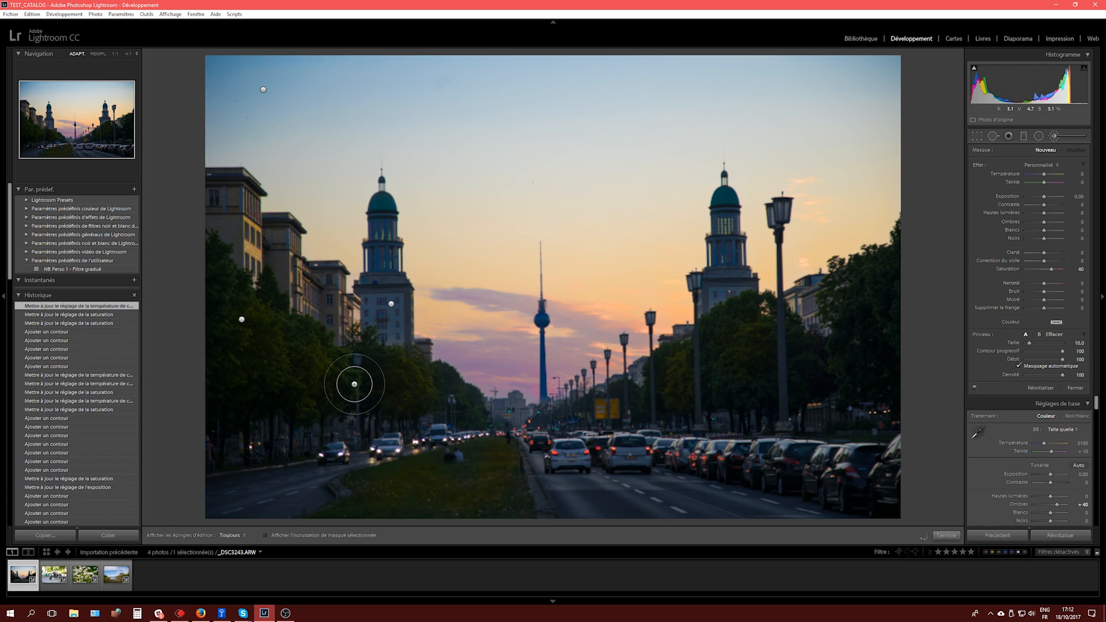
# Step: Reset all develop settings of the city sunset photo and return the adjustment brush's Saturation to 0
pyautogui.rightClick(23, 573)
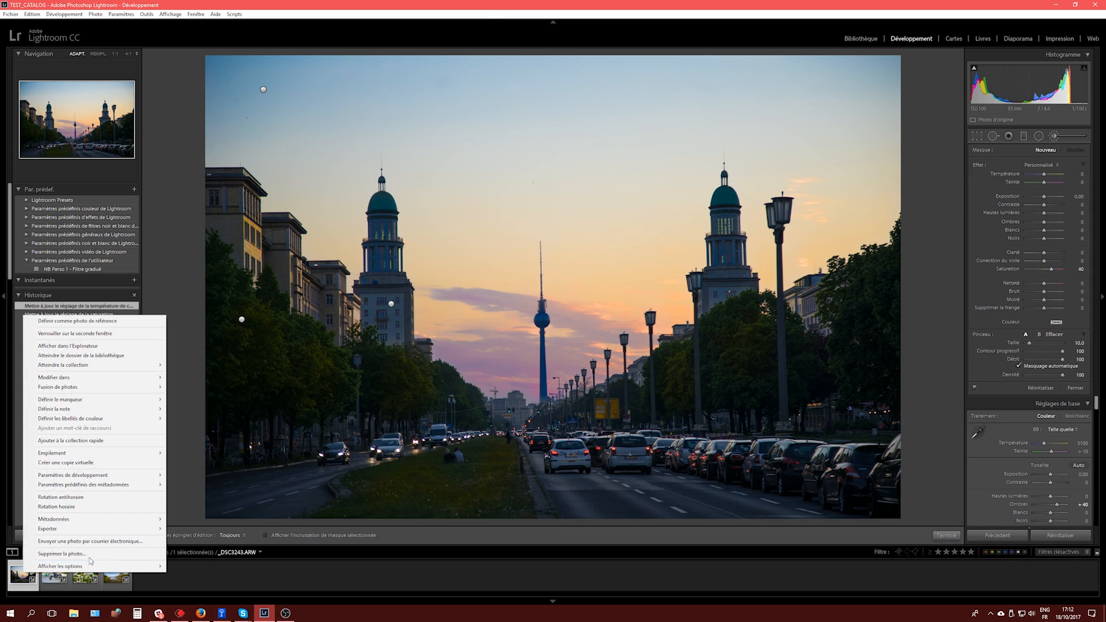
pyautogui.moveTo(144, 474)
pyautogui.click(212, 475)
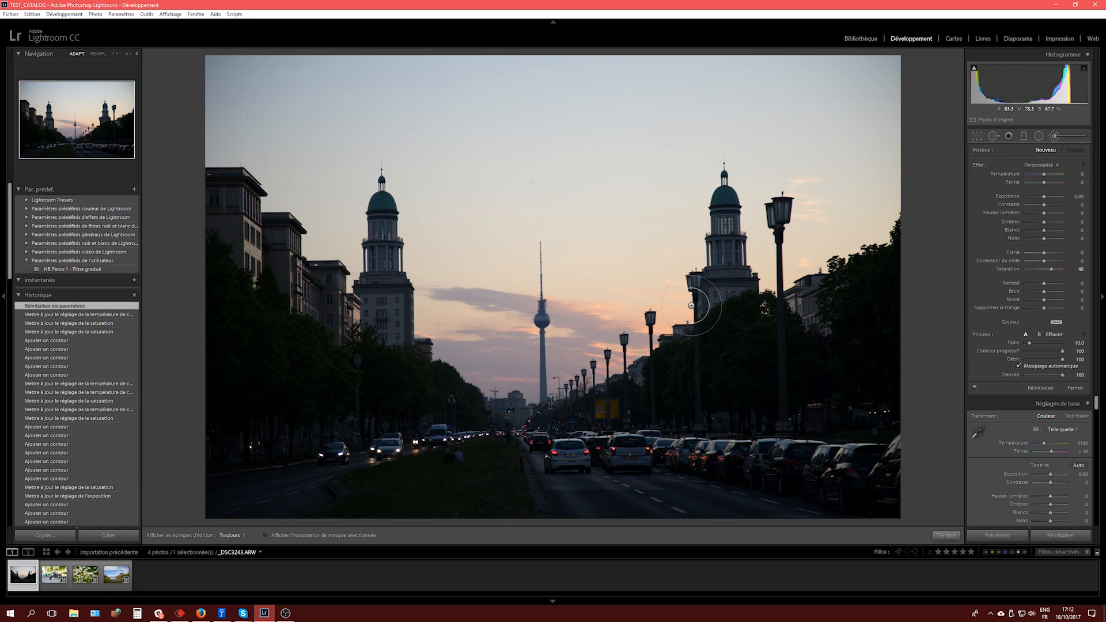
pyautogui.doubleClick(1011, 272)
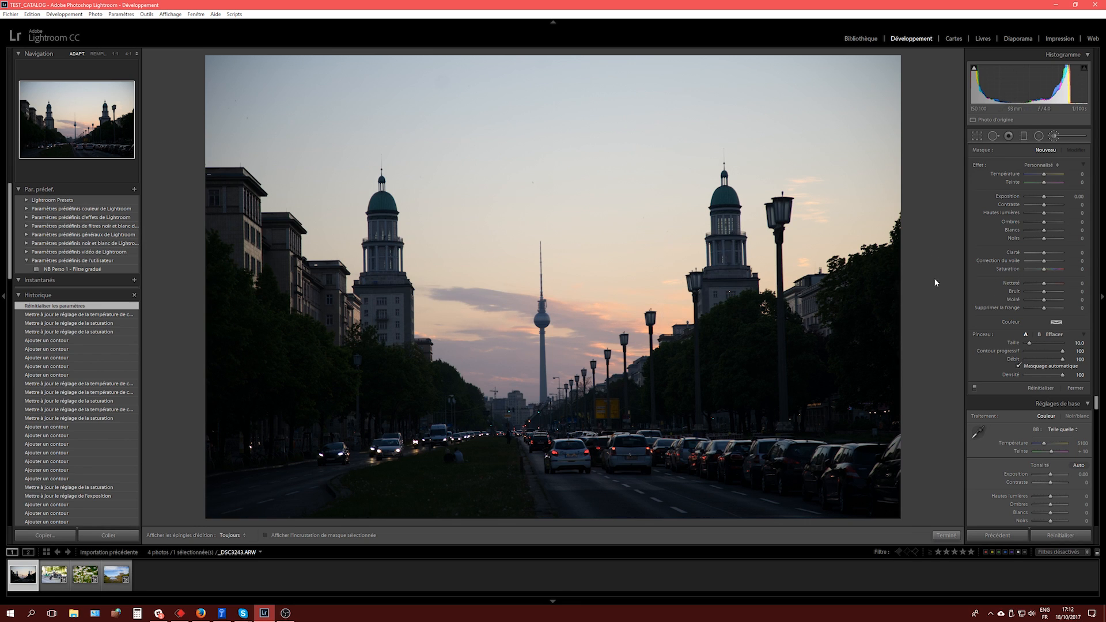